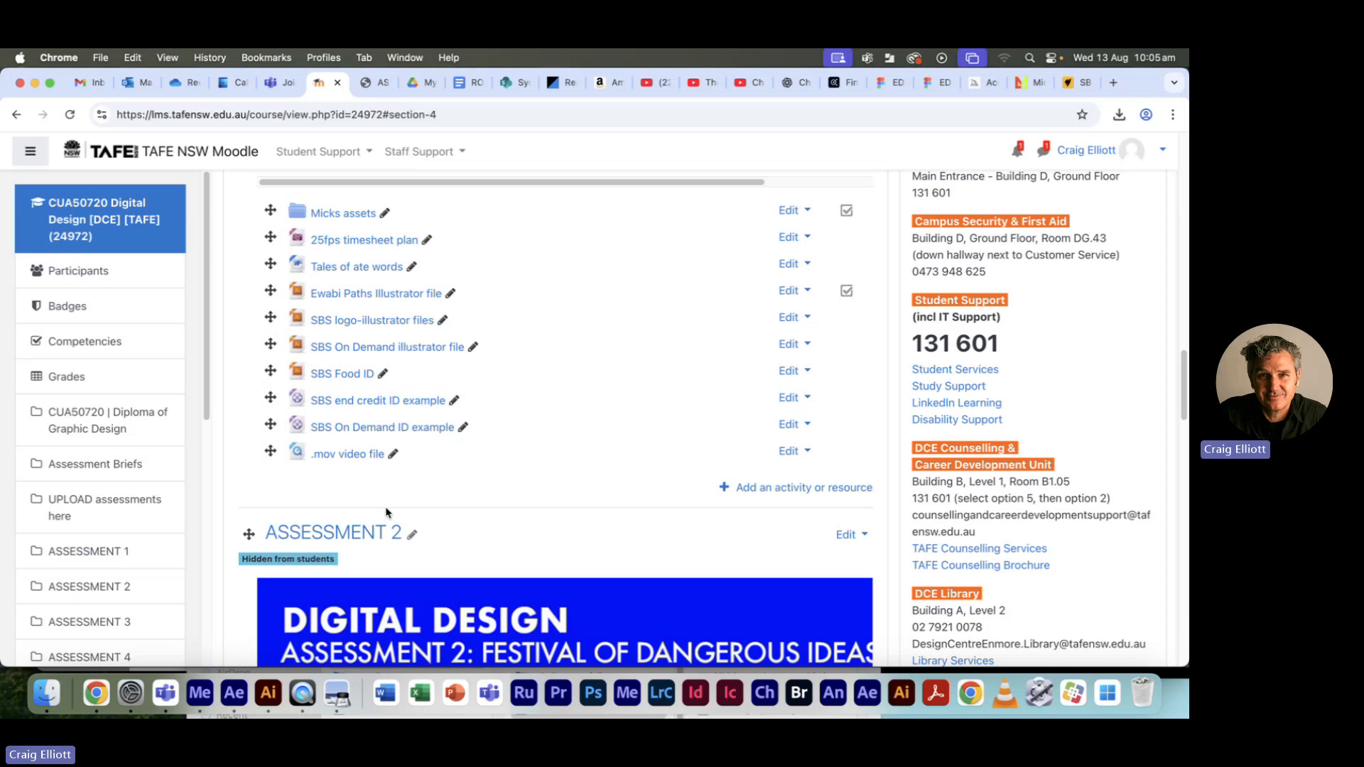
Open Media Encoder, switch to Finder and preview IMG_8096.MOV in the video grounds folder.
click(625, 694)
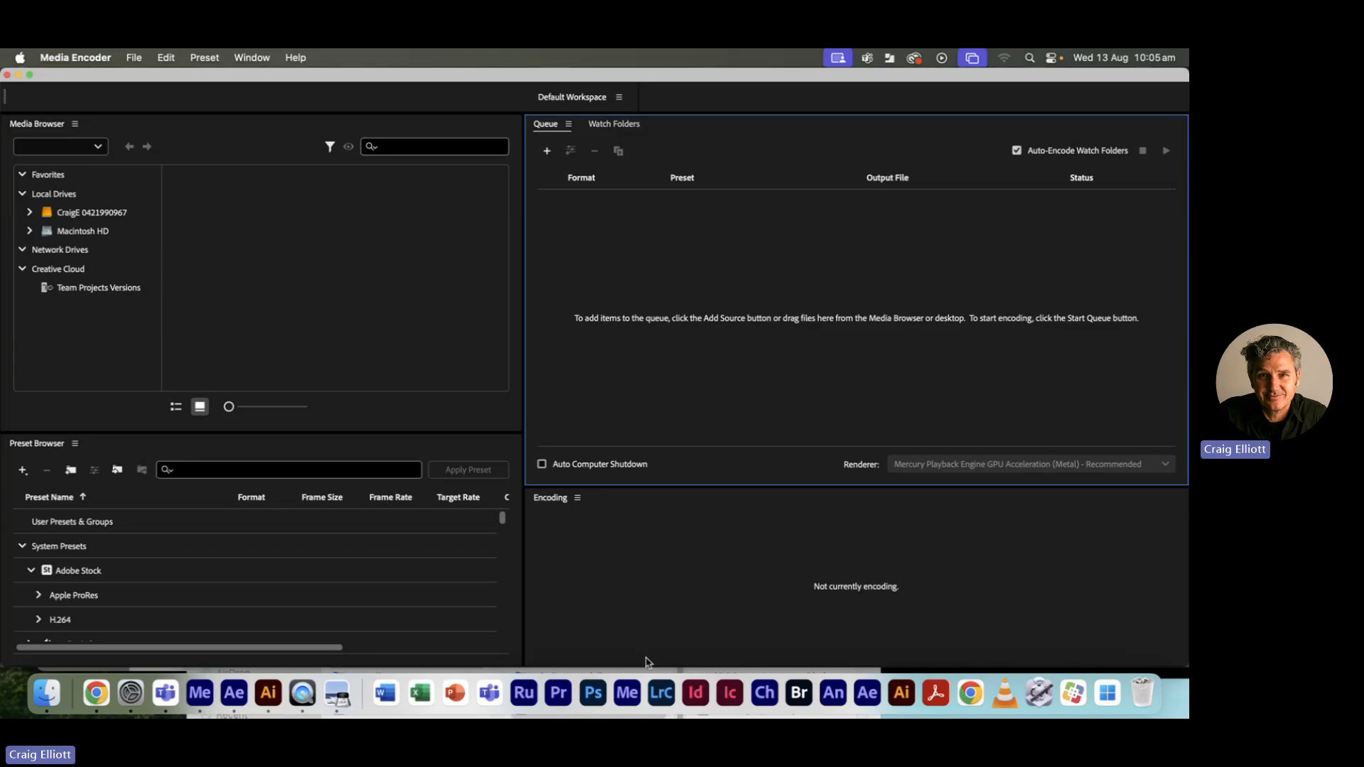
key(super+Tab)
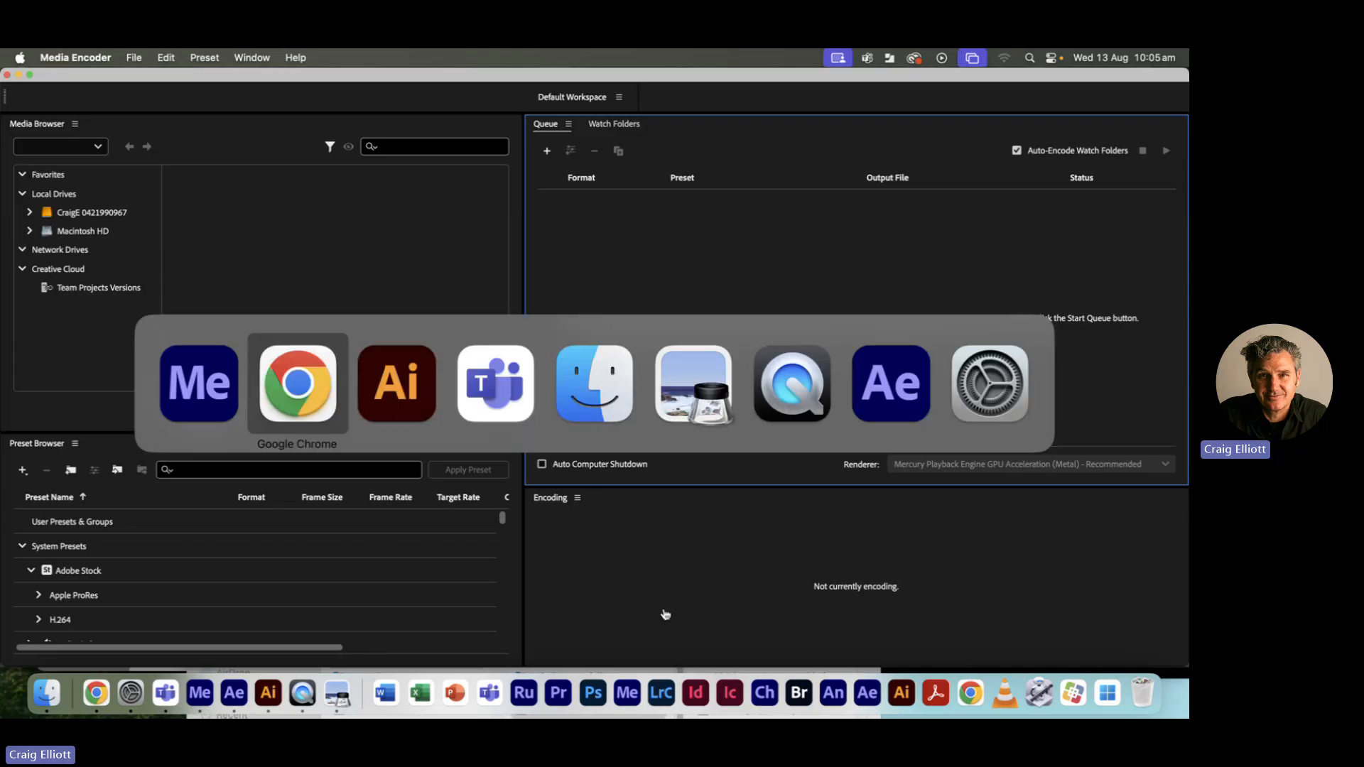
key(super+Tab)
key(super+Tab)
key(super+Tab)
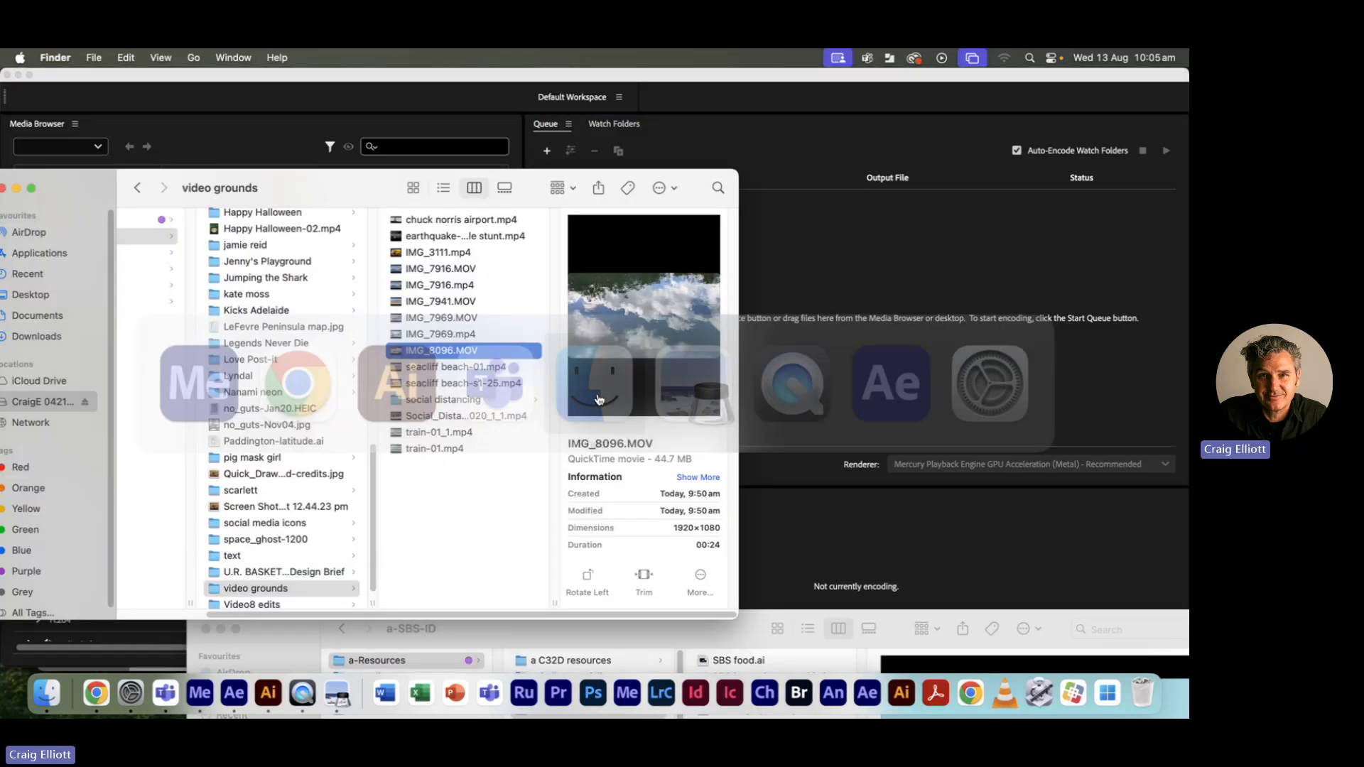
drag(368, 189, 418, 212)
key(space)
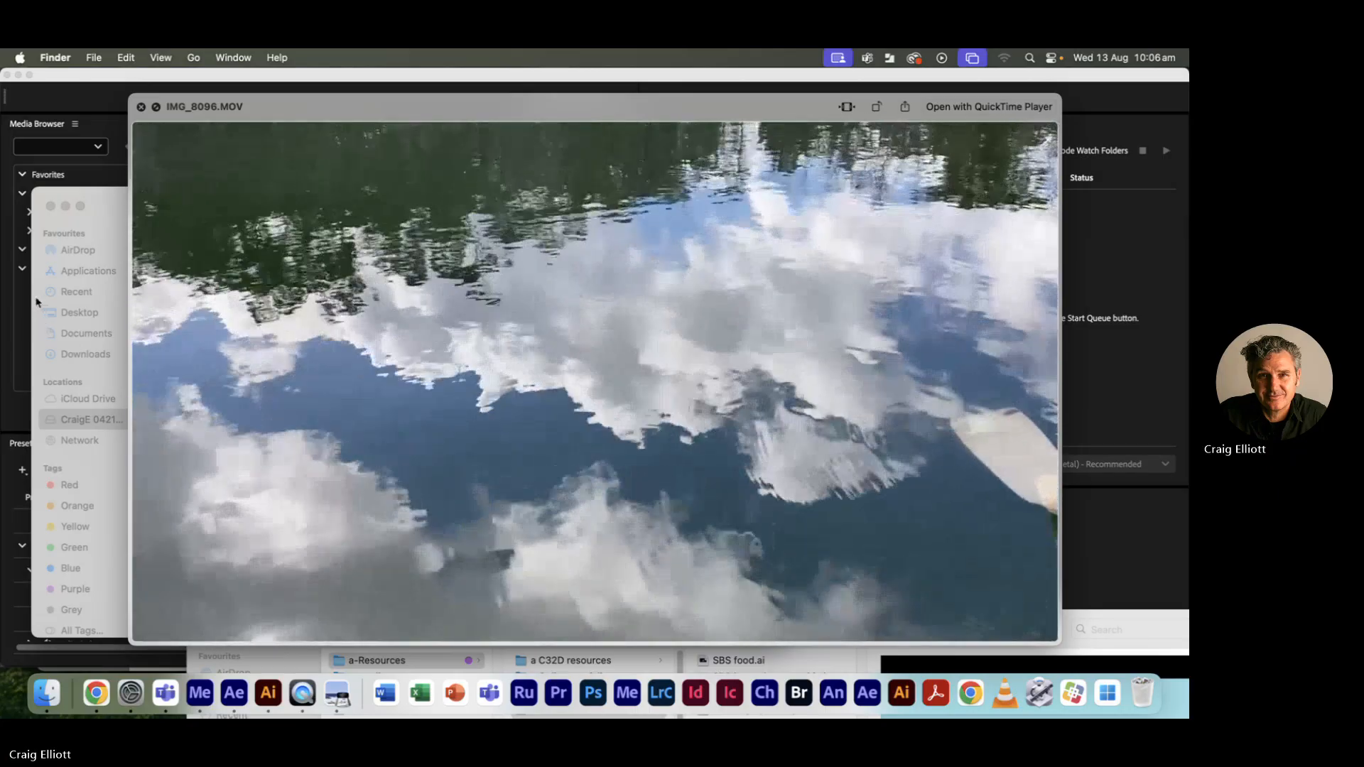
key(space)
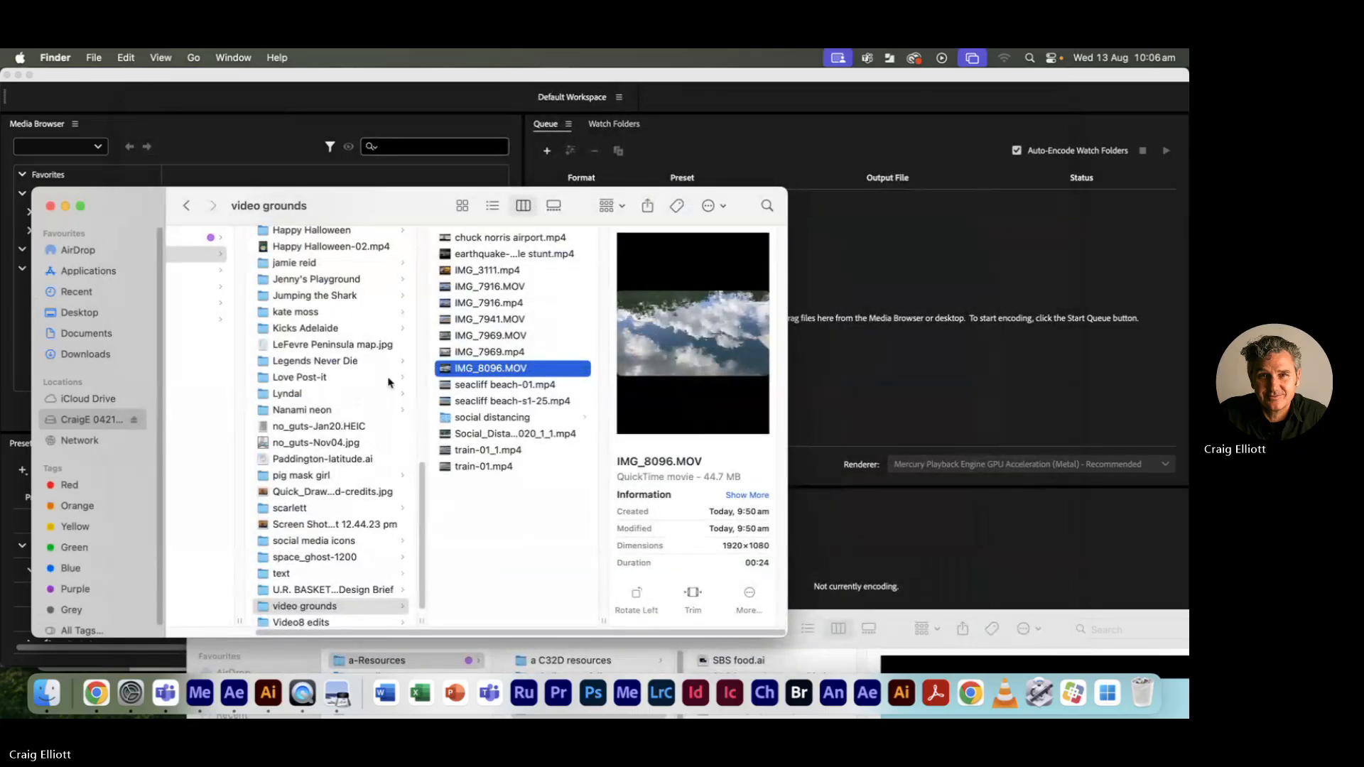
Add IMG_8096.MOV from the video grounds folder to the Media Encoder queue and bring Media Encoder forward.
drag(421, 199, 413, 269)
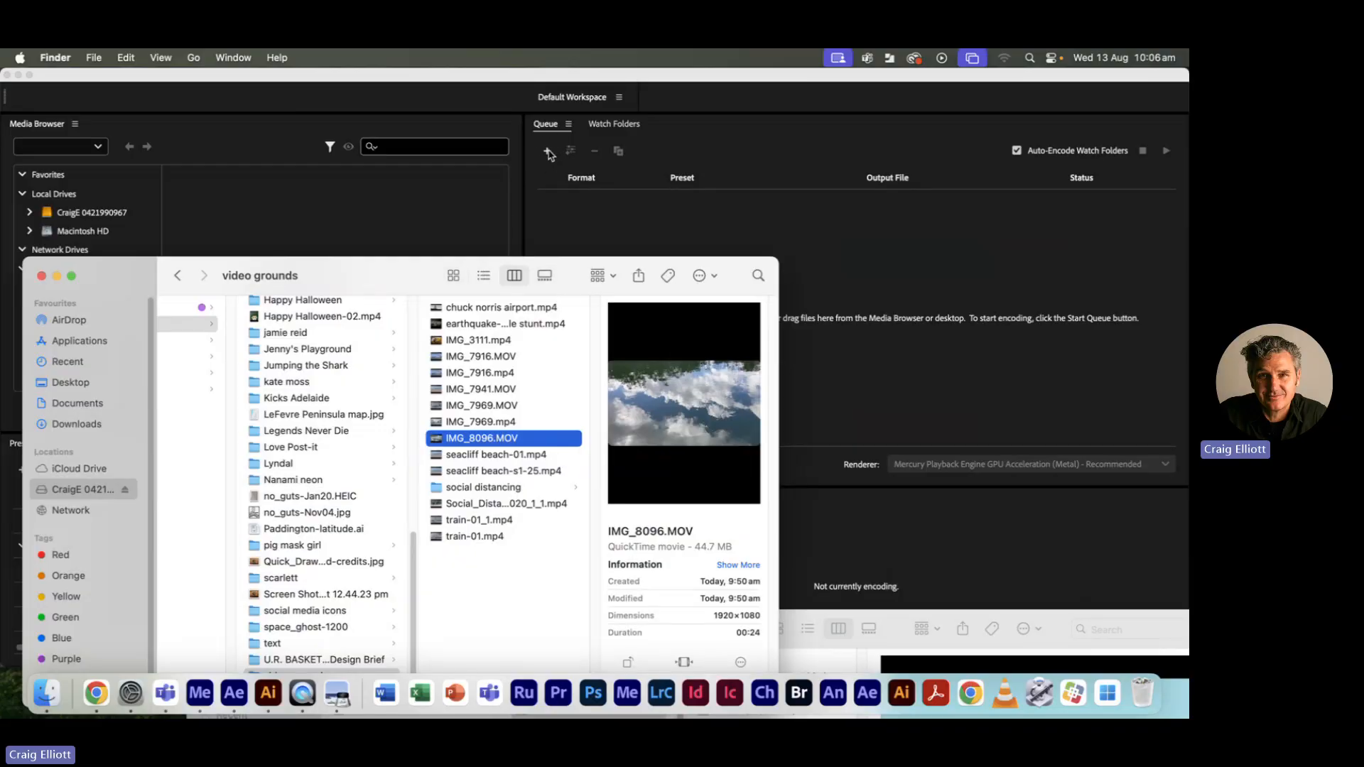
drag(458, 439, 624, 217)
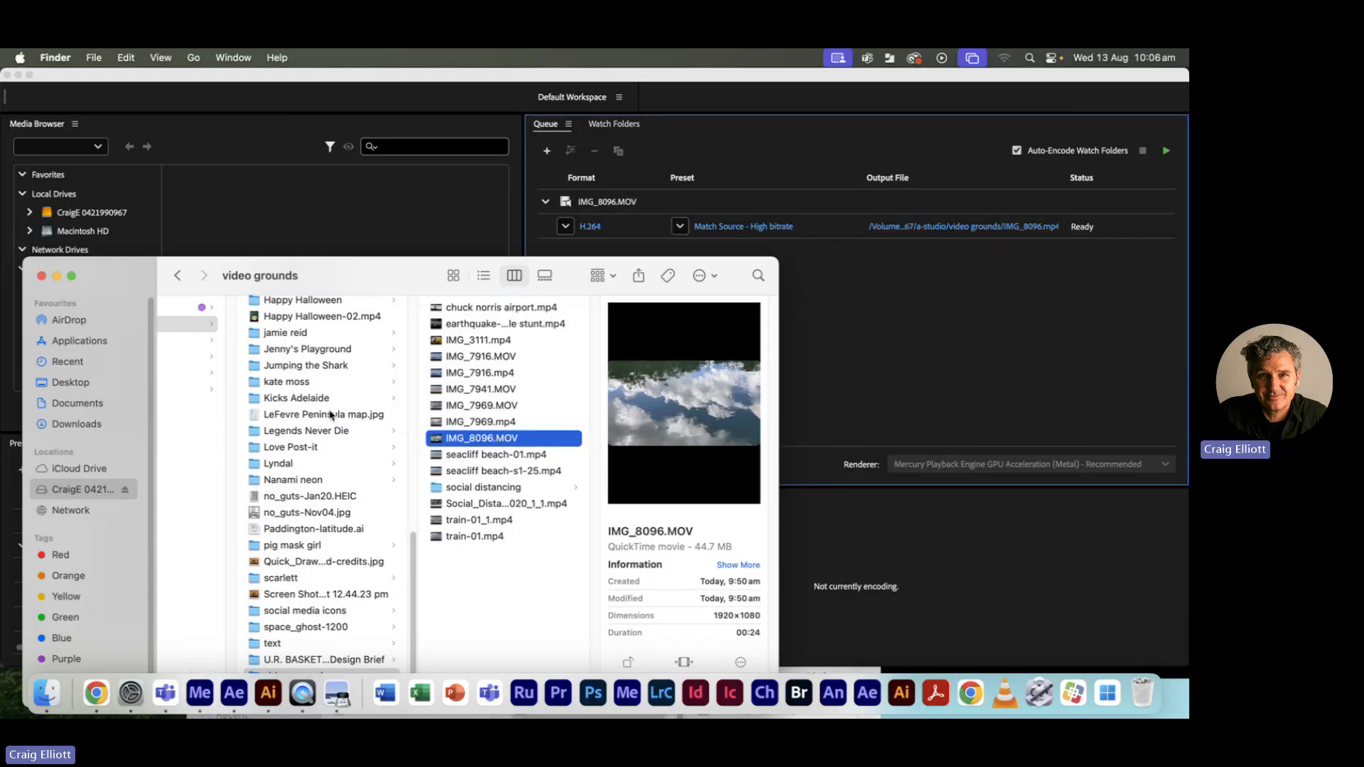
click(411, 229)
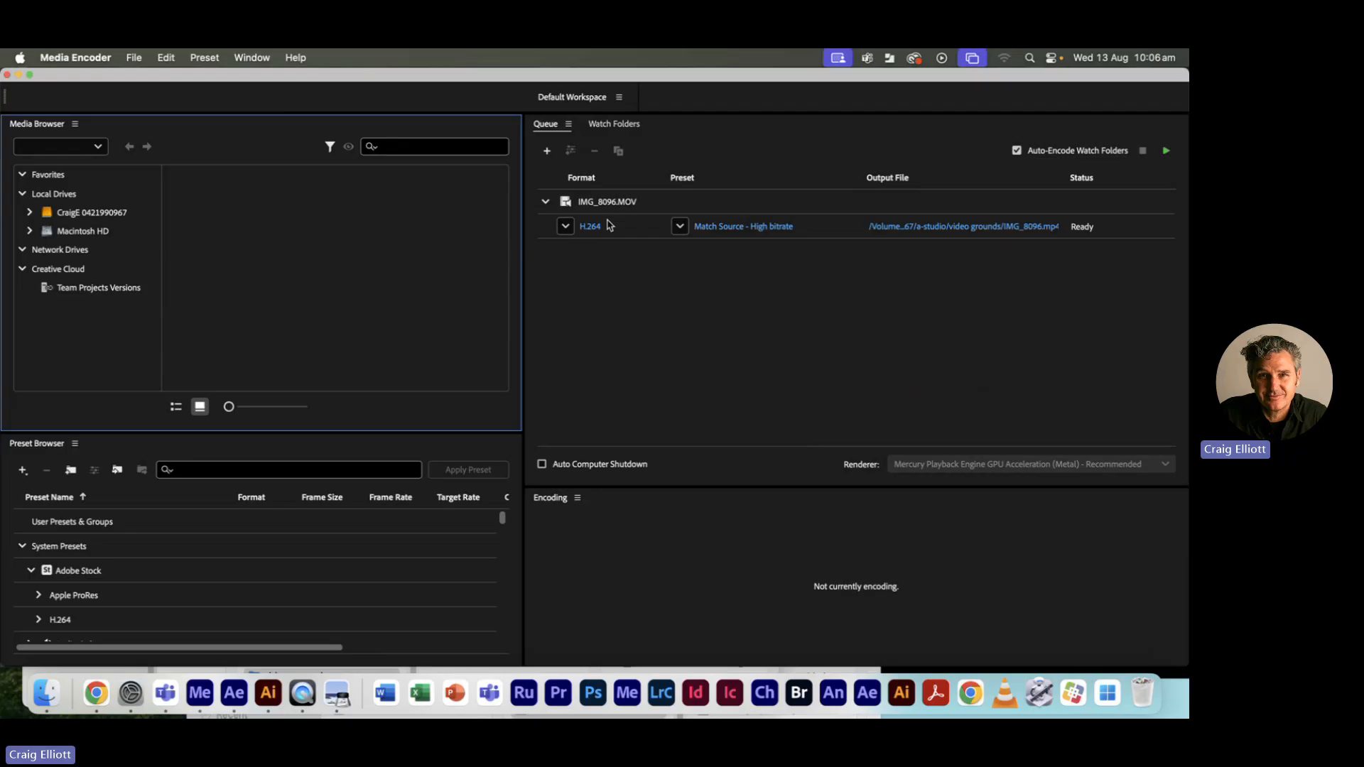
Choose H.264 as the output format and name the output file water reflection-01 in the video grounds folder.
click(566, 226)
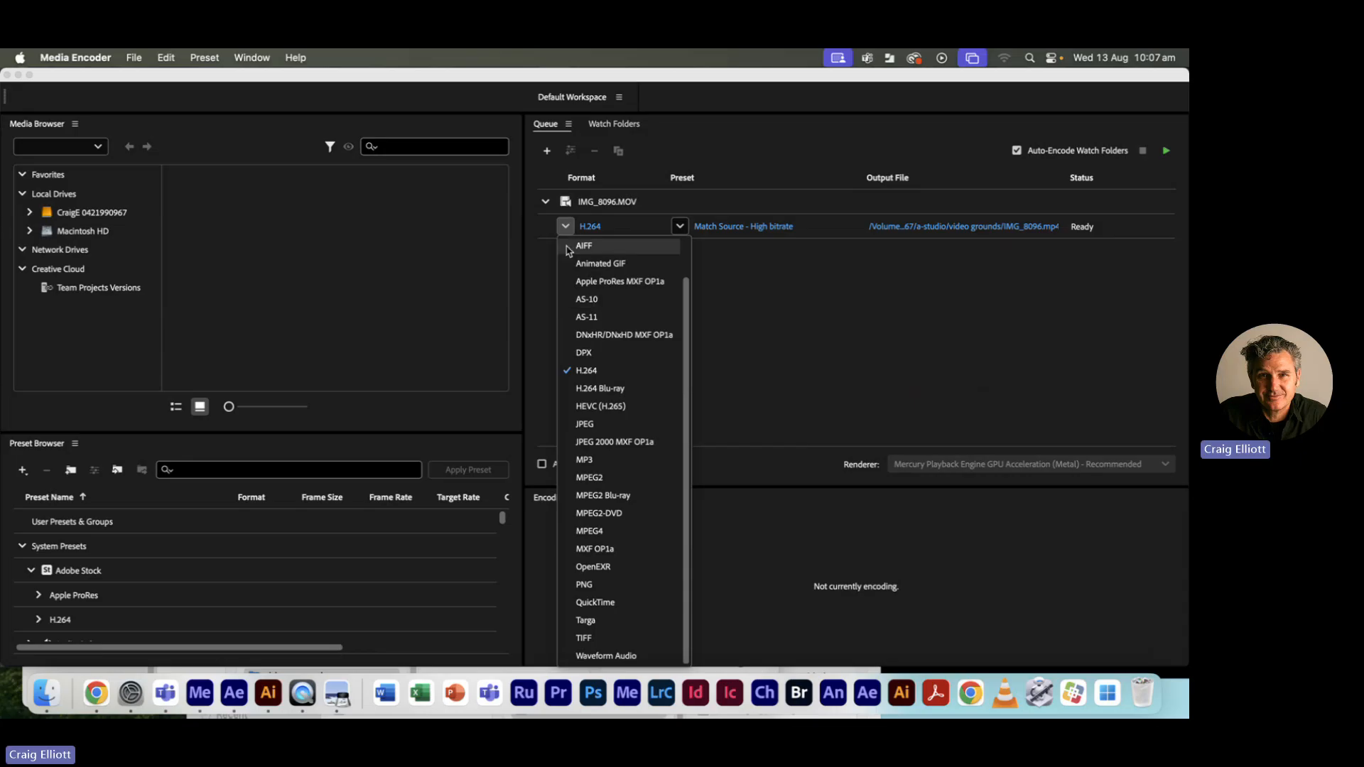
click(587, 371)
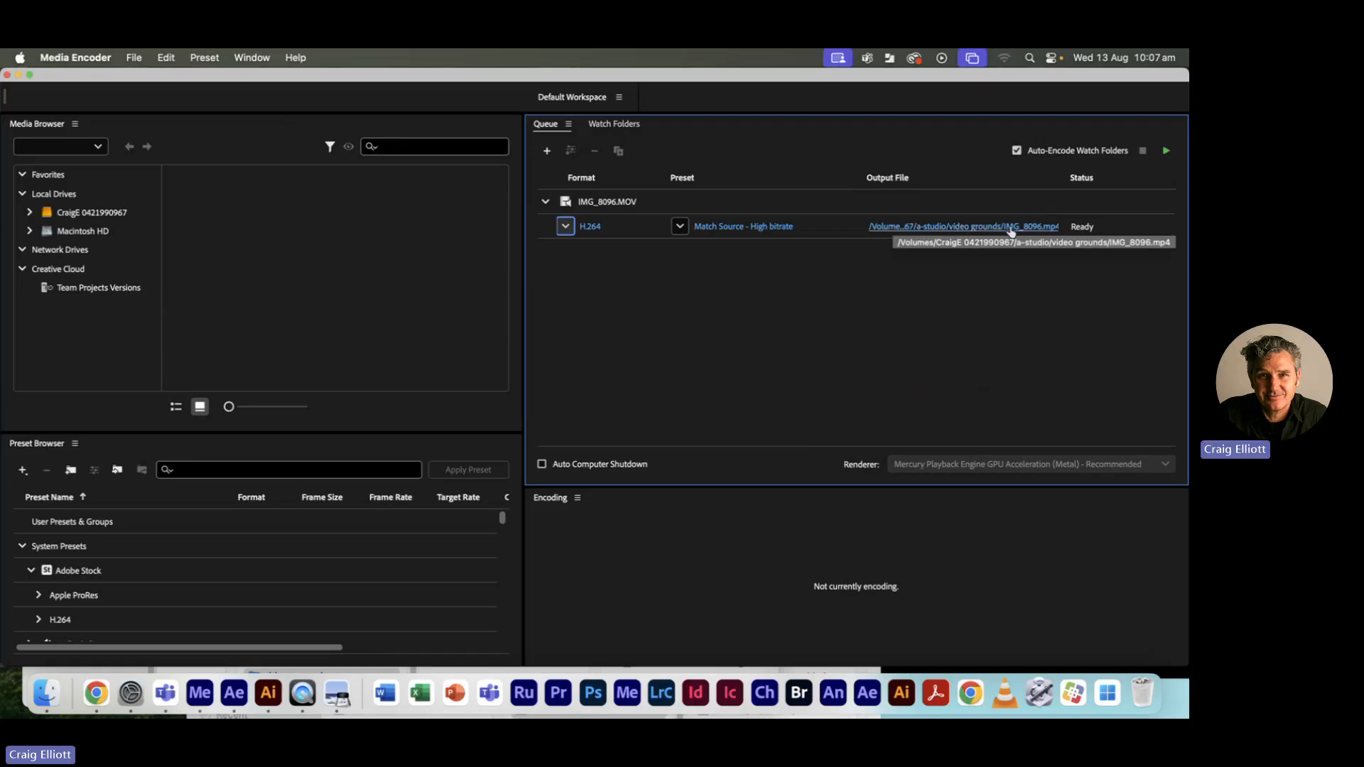
click(964, 228)
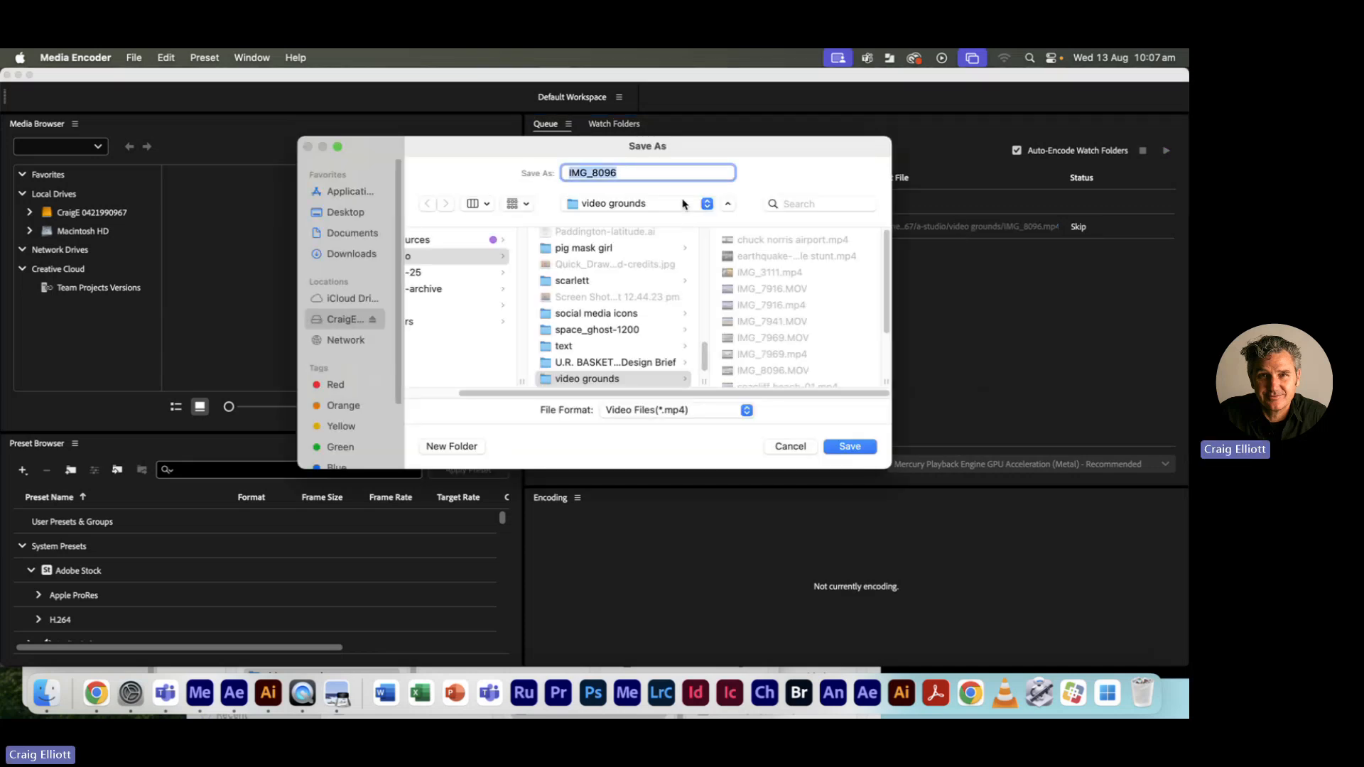
scroll(623, 272, down, 2)
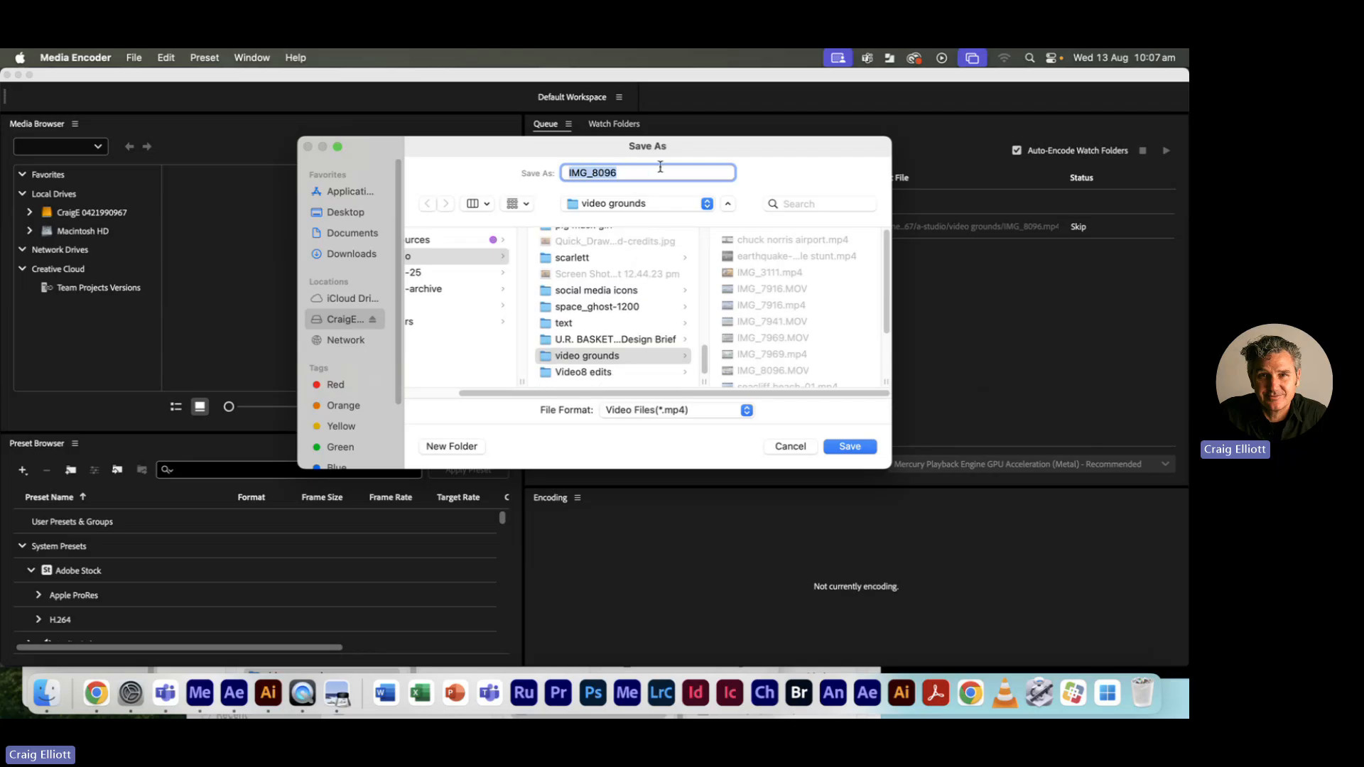
text(water reflection-)
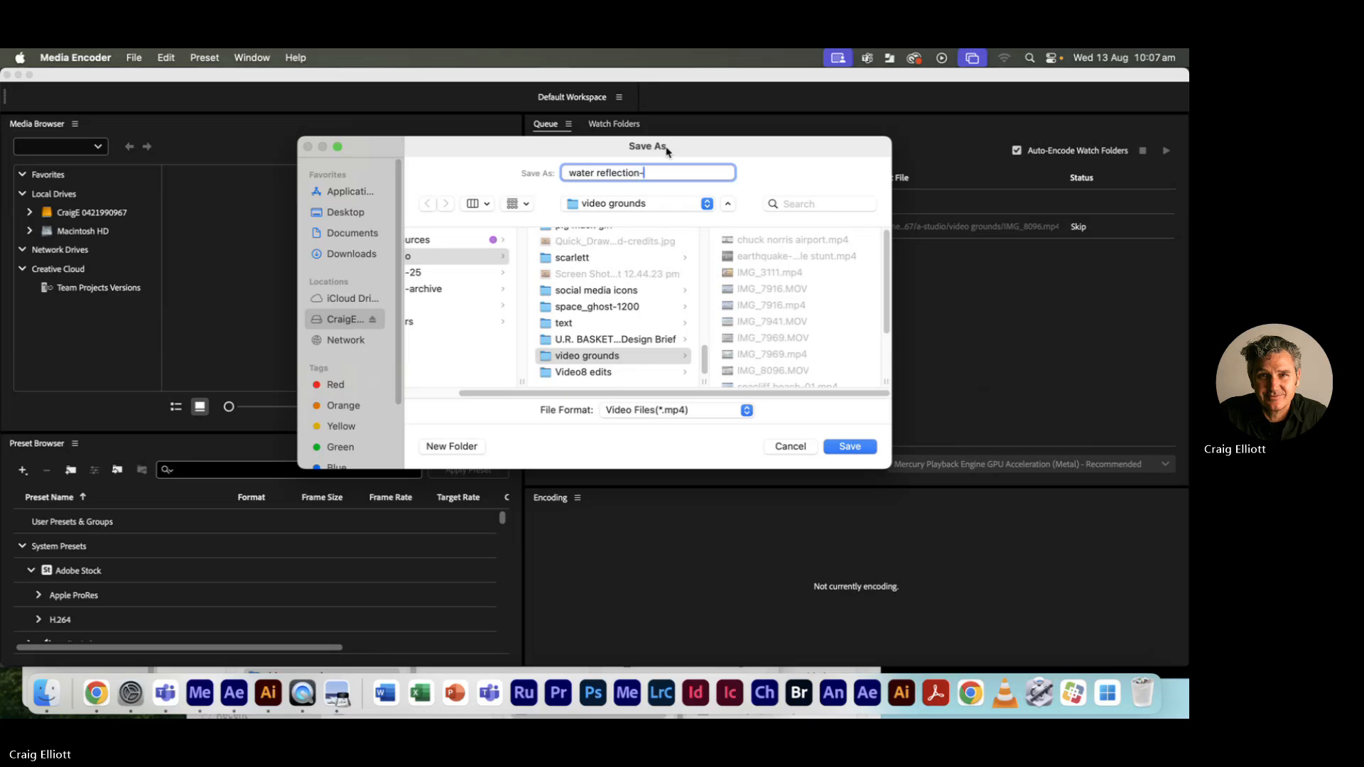
text(01)
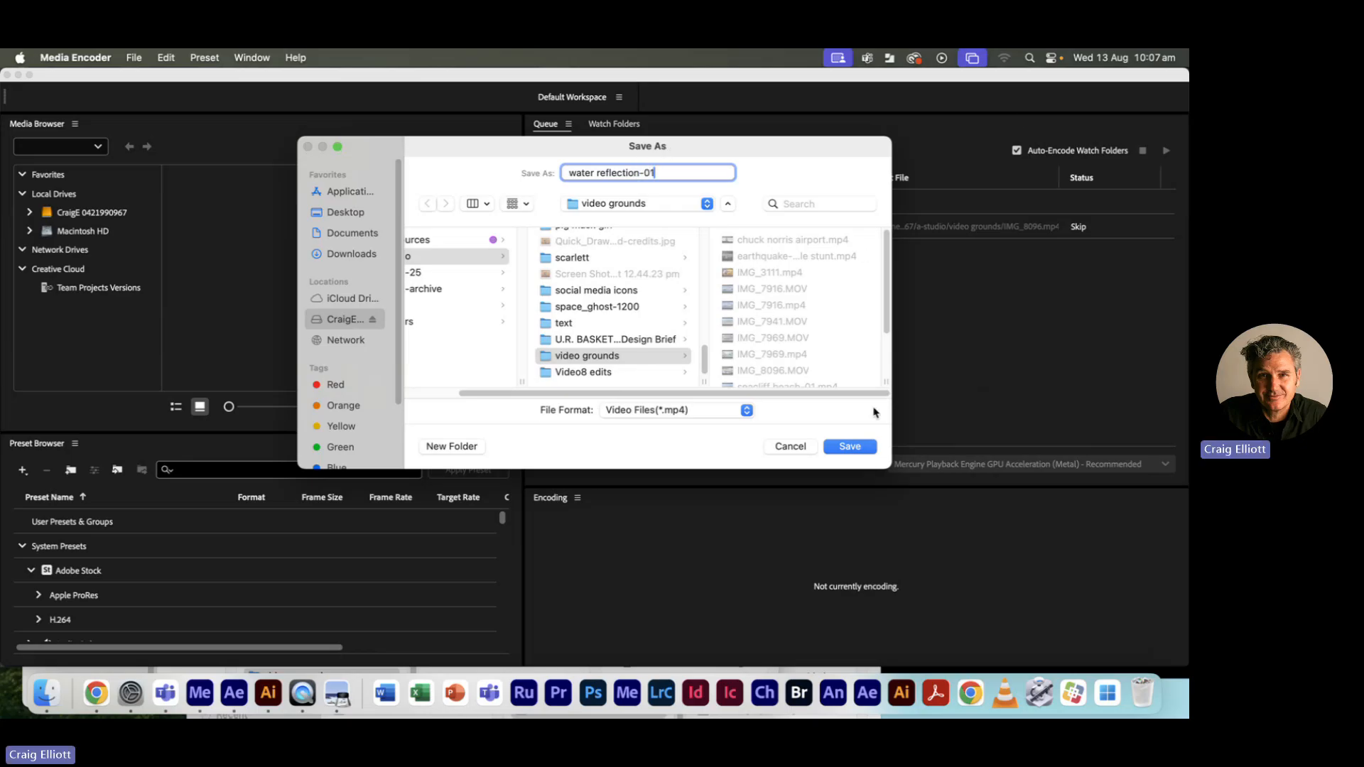
click(849, 448)
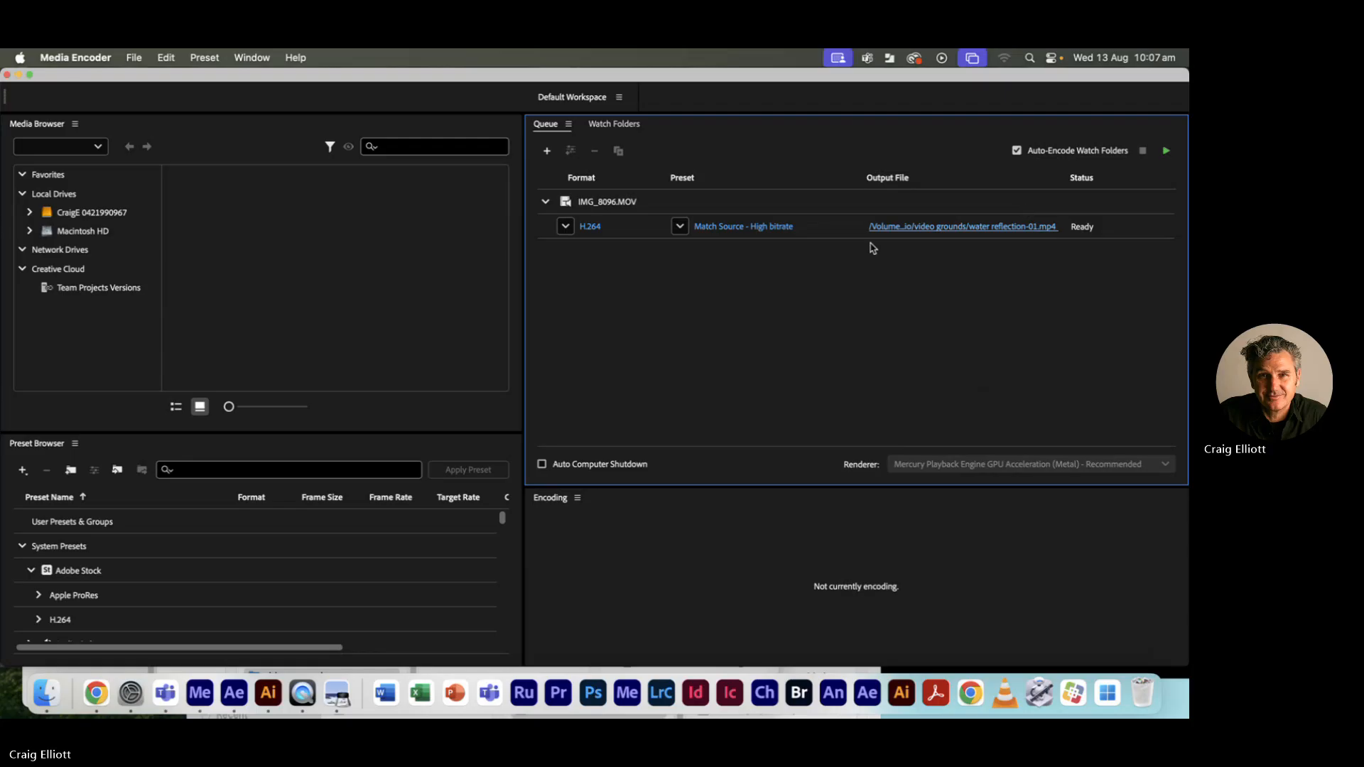
Open the queued clip's export settings and trim its source range to run from 00:00:01:21 to 00:00:16:18.
click(716, 228)
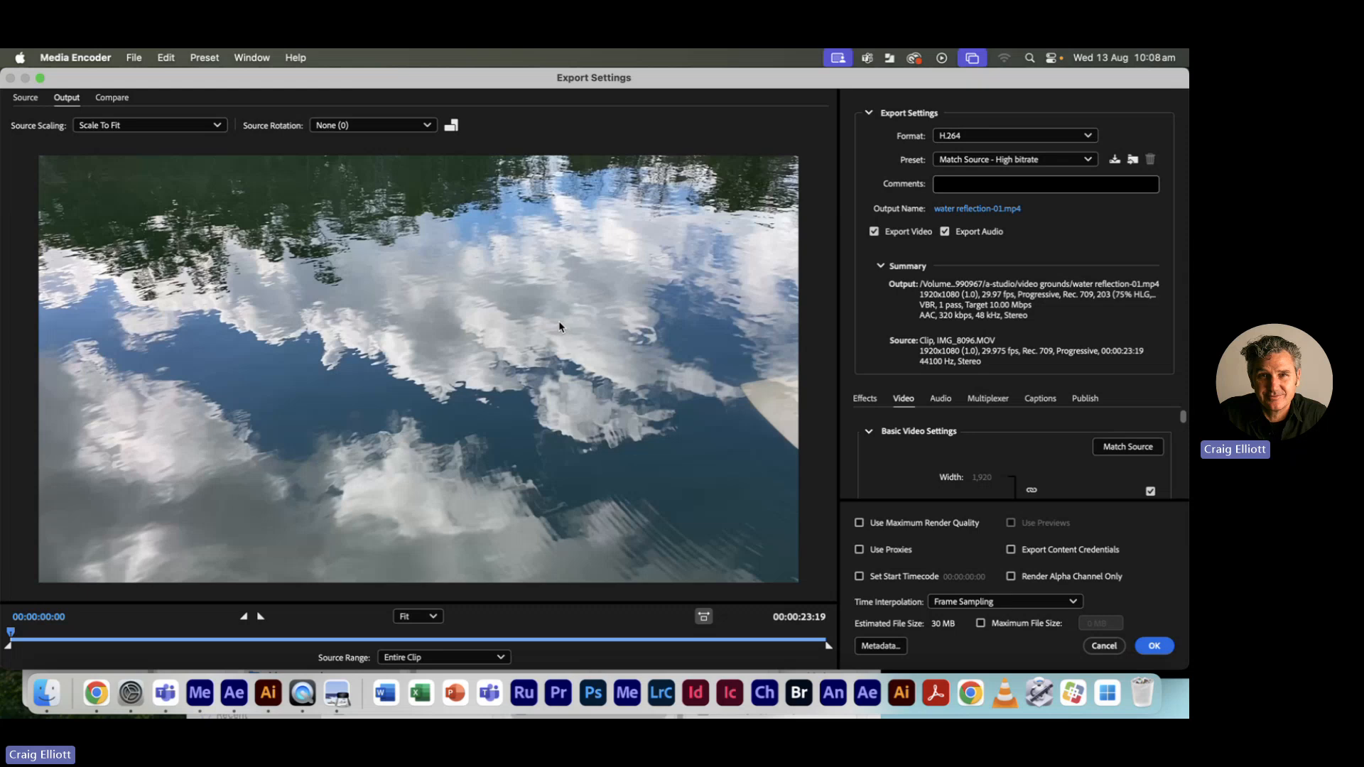
click(40, 78)
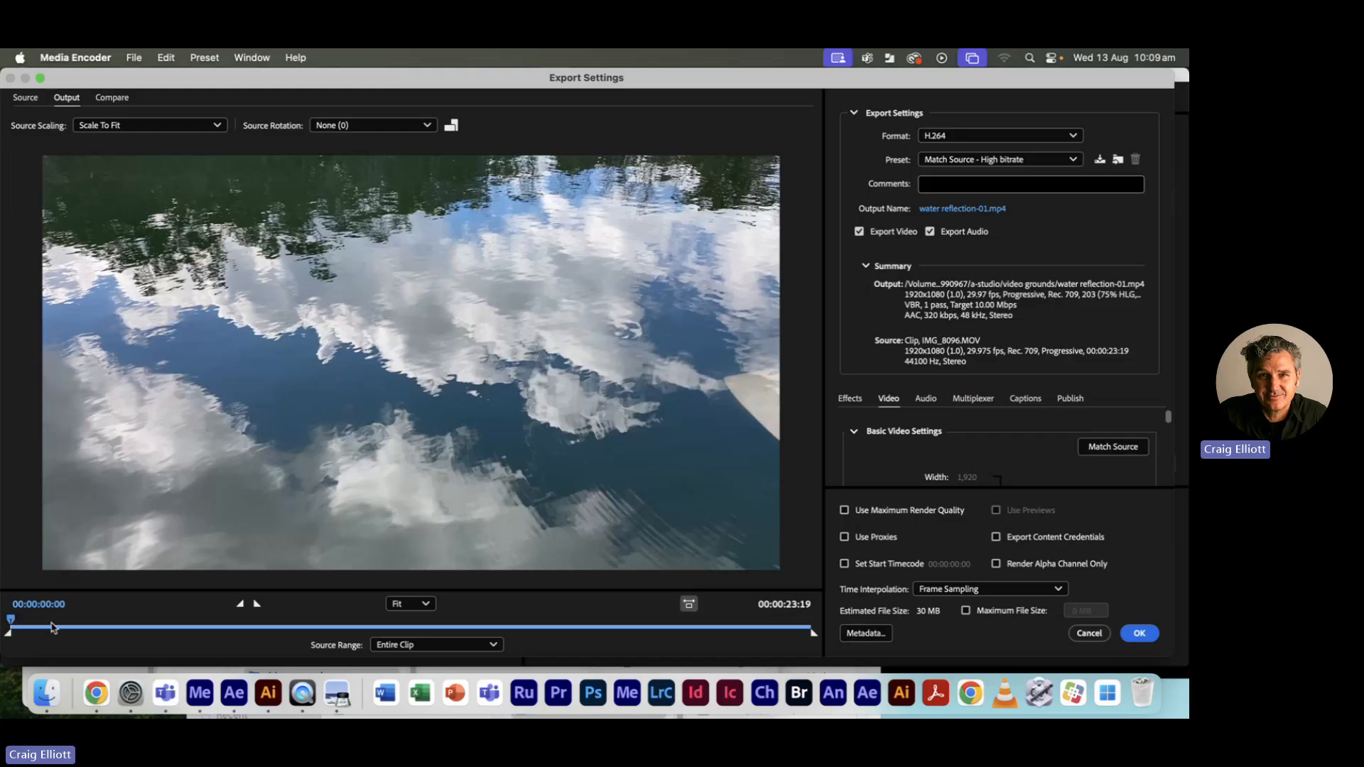
drag(10, 620, 70, 625)
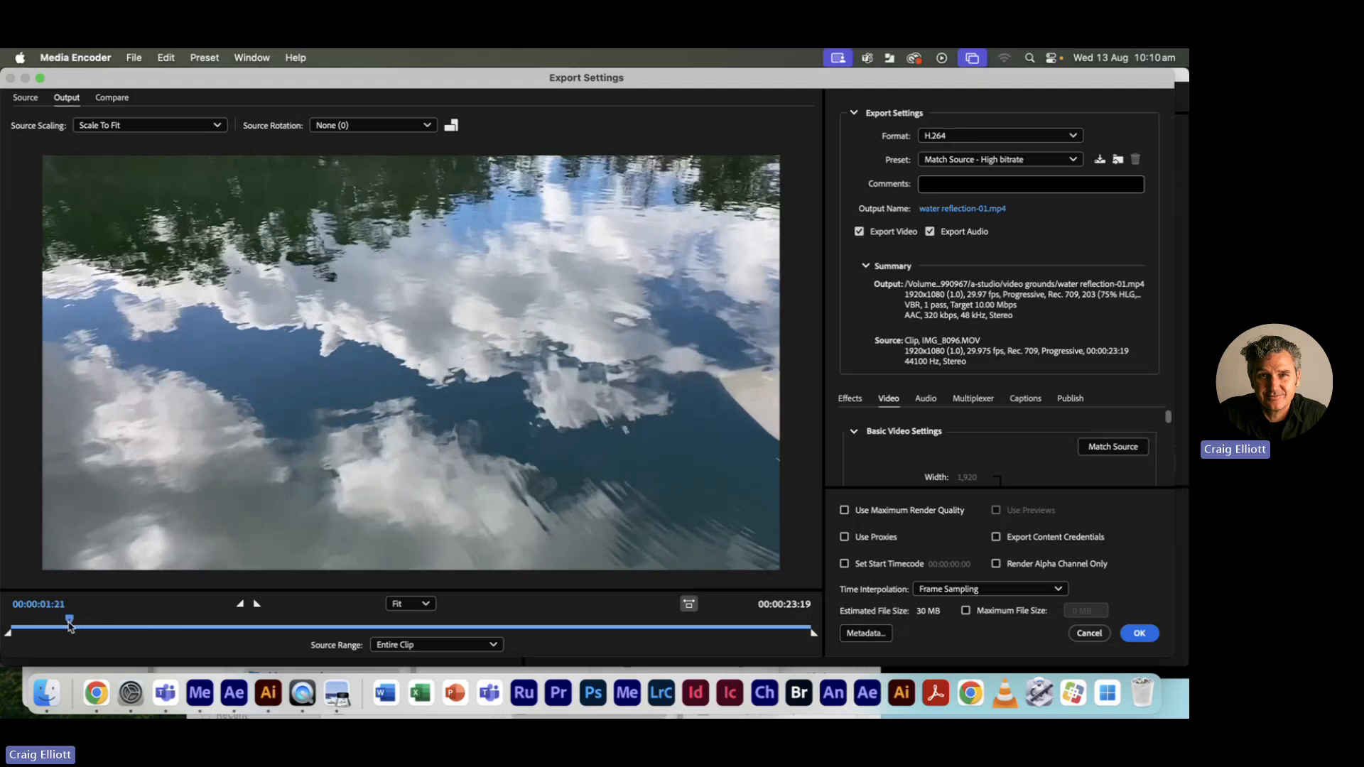
click(241, 605)
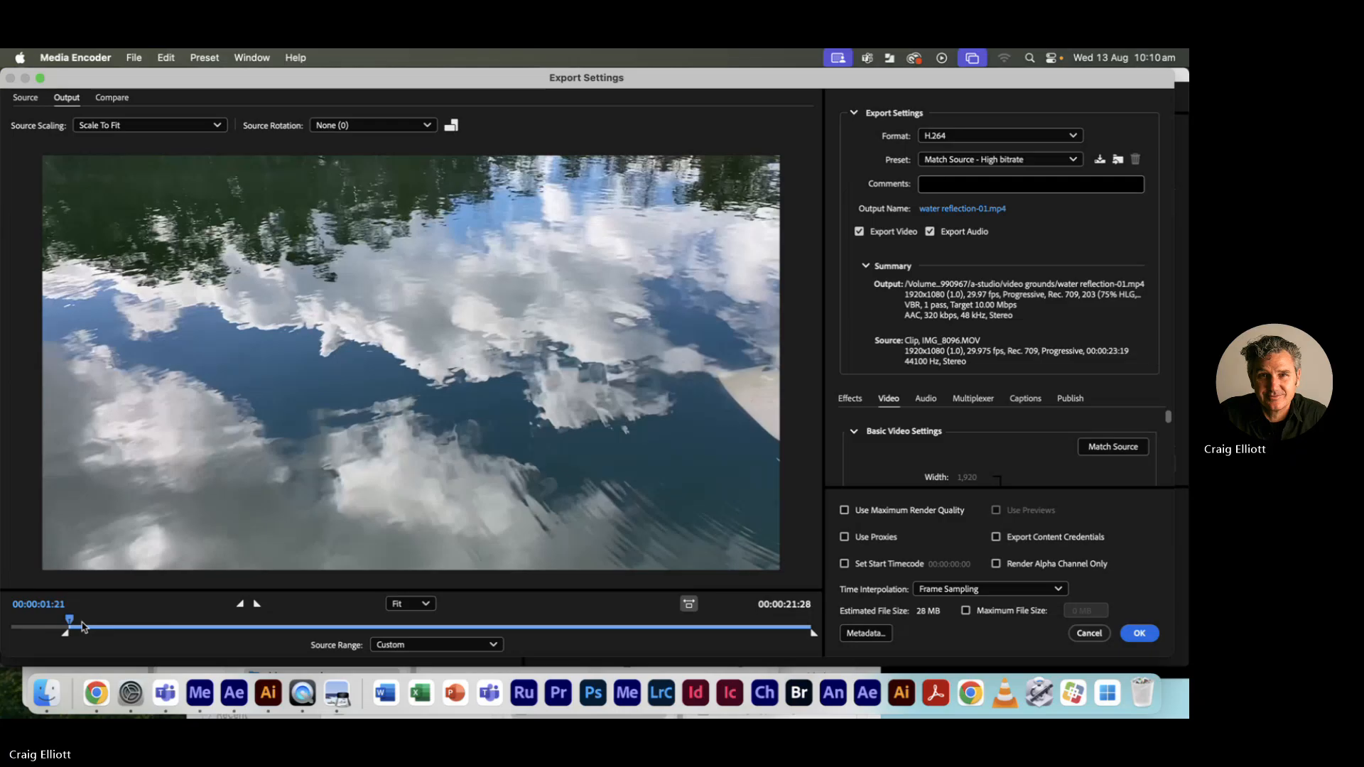
drag(71, 624, 576, 631)
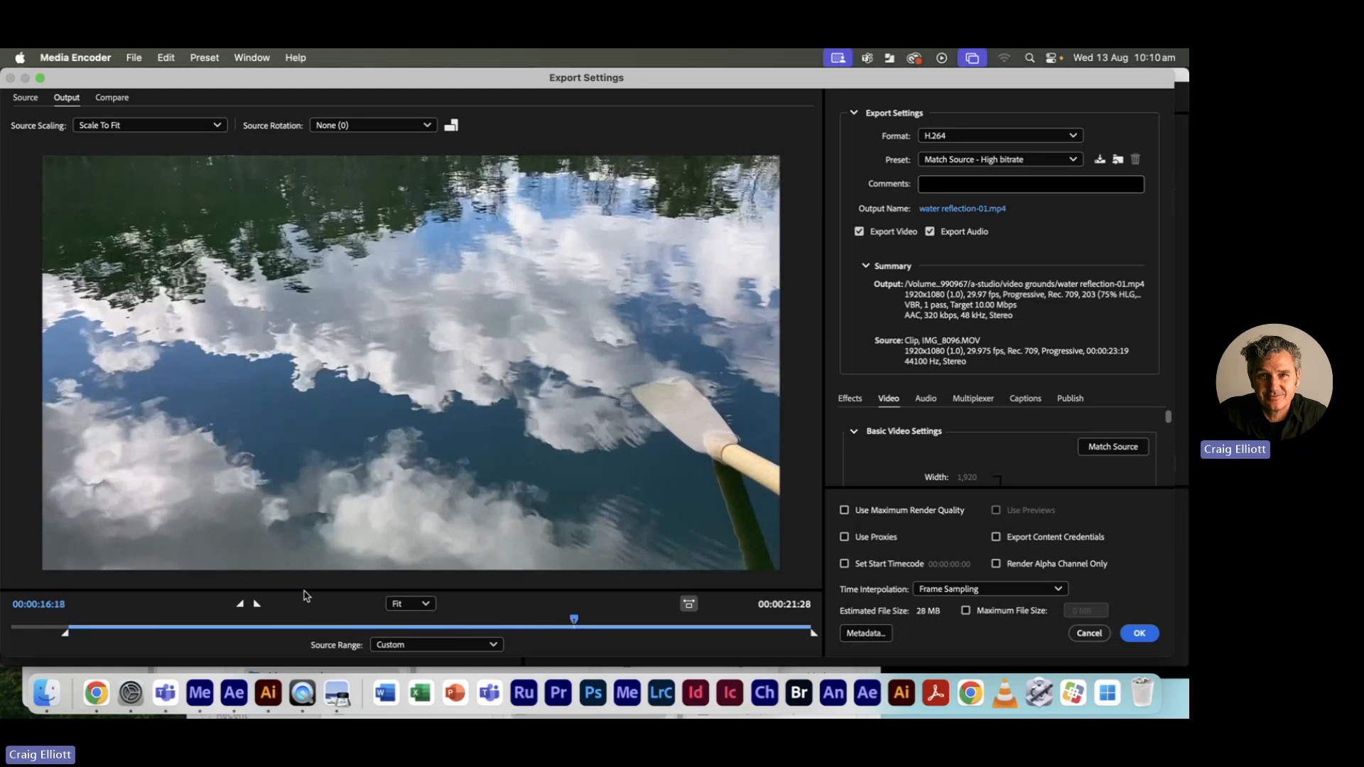
click(258, 605)
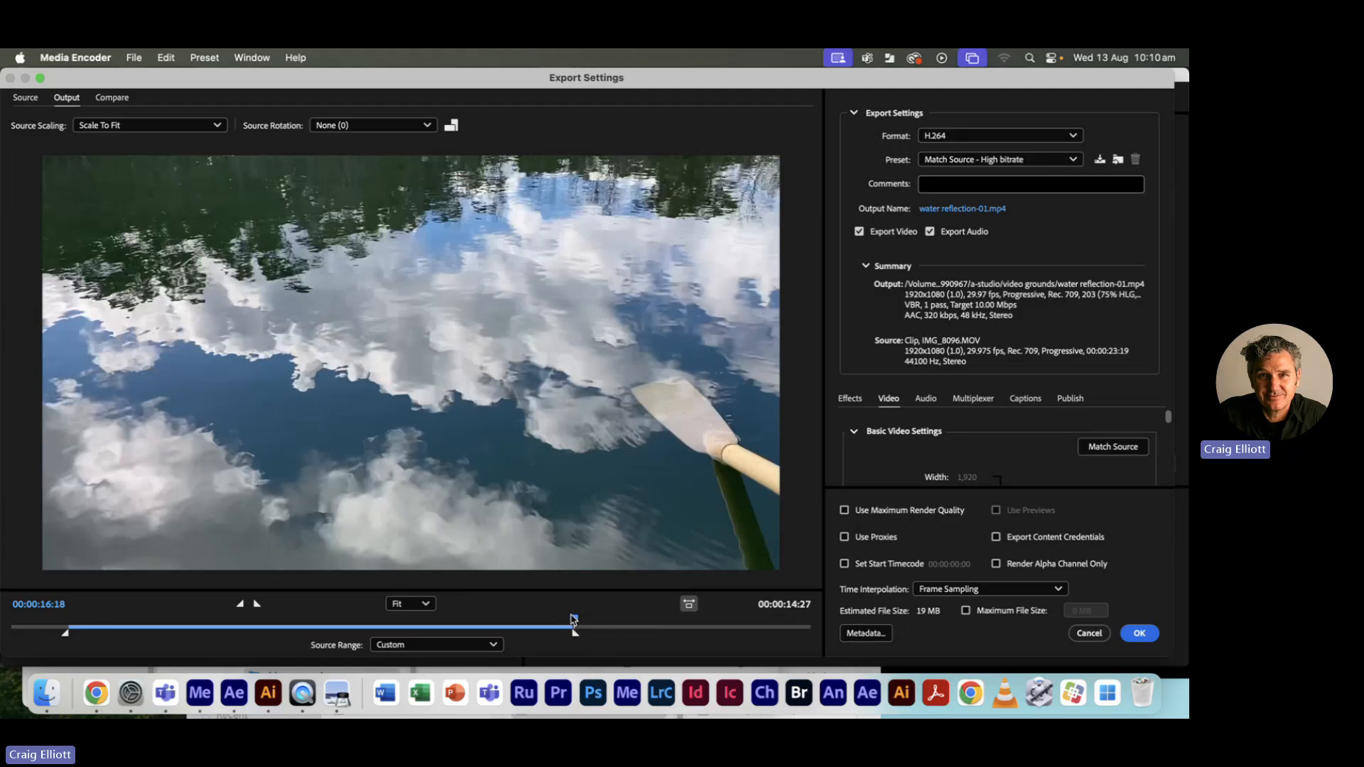
Extend the clip's out point to 00:00:18:08 and discard the changes made in the export settings.
drag(575, 620, 634, 635)
key(o)
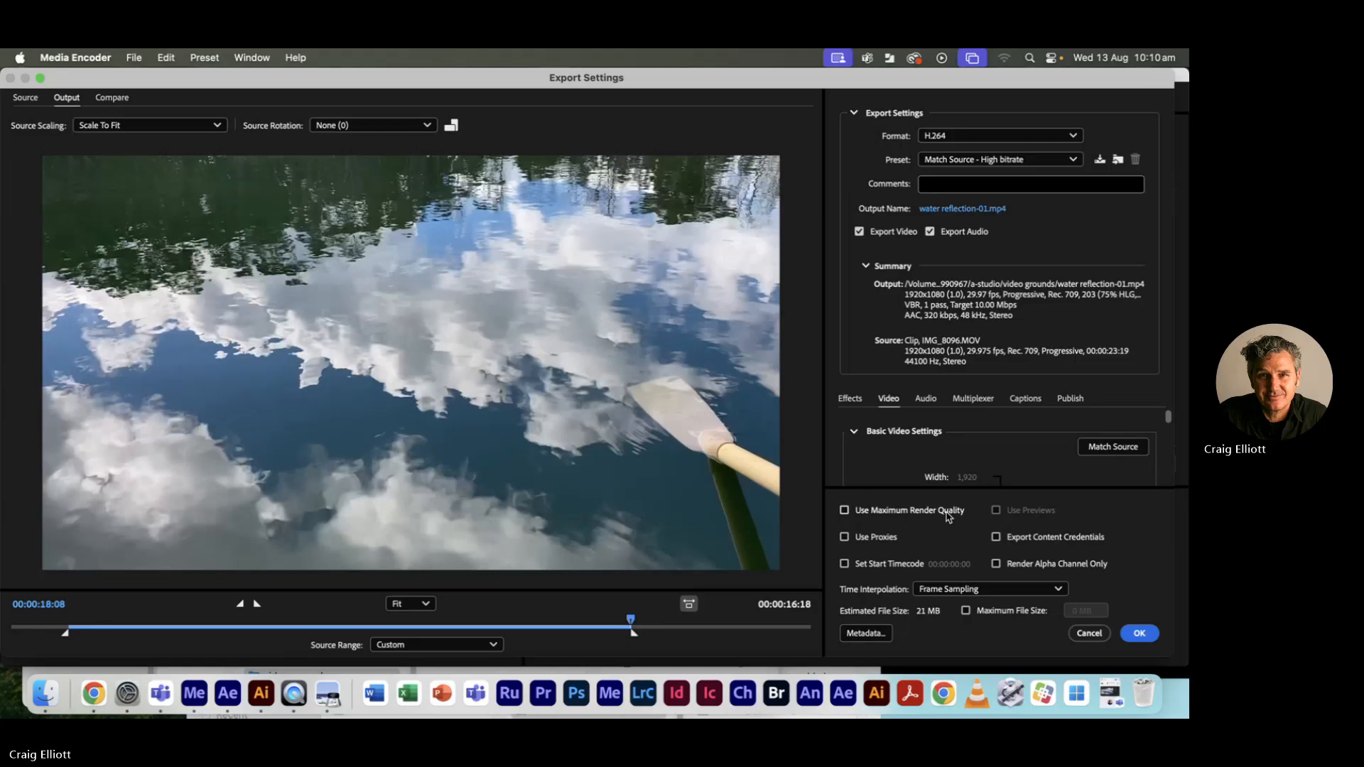
mouse_move(1168, 418)
mouse_down()
mouse_move(1169, 431)
mouse_move(1161, 399)
mouse_up()
click(1089, 633)
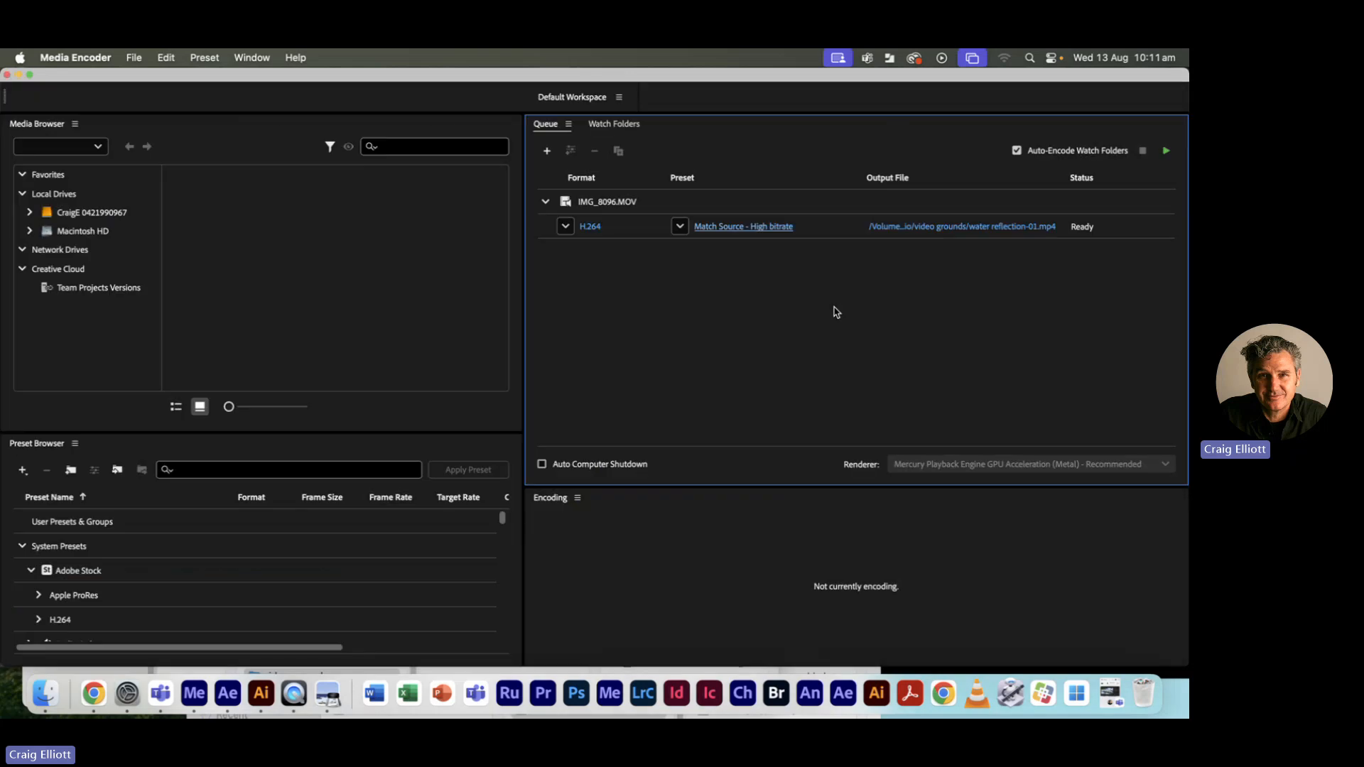
Reopen the queued clip's export settings and turn off matching the source for the frame width and height.
click(731, 230)
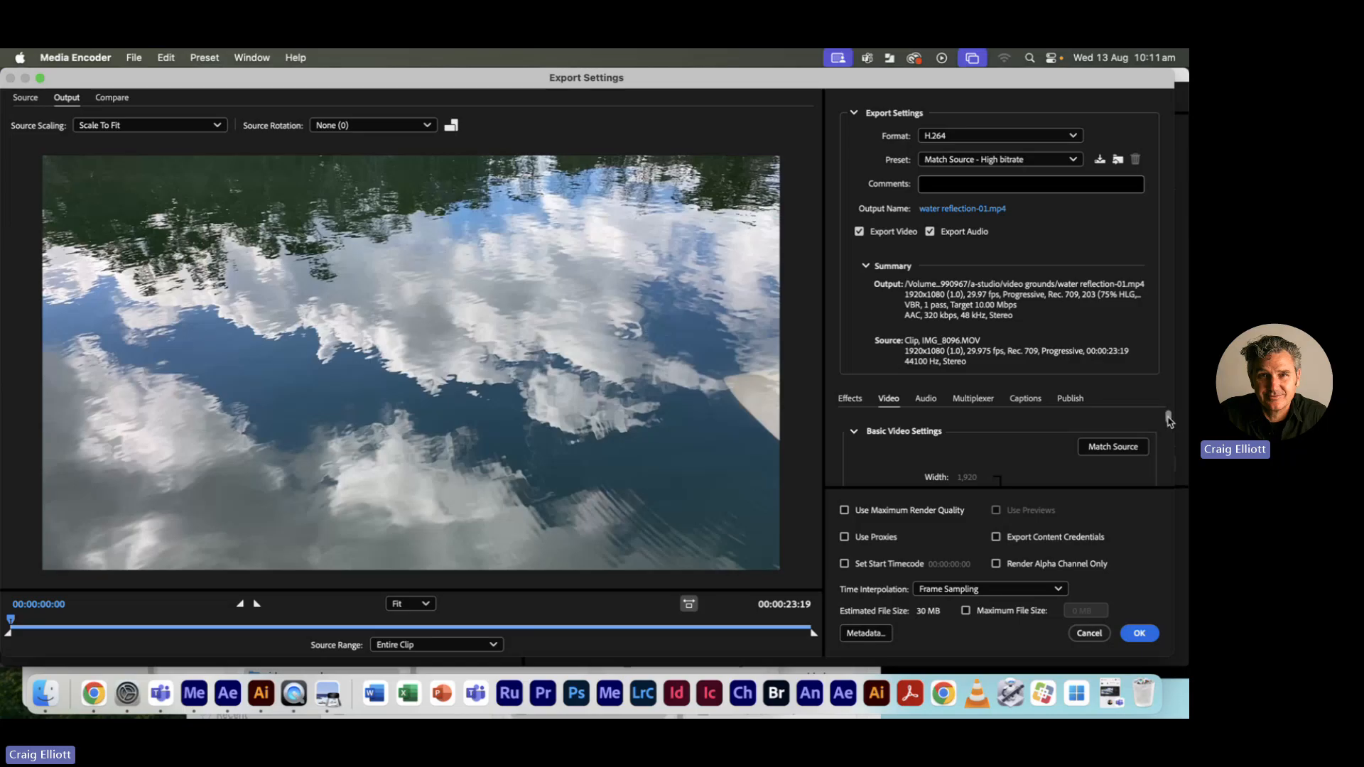
drag(1169, 419, 1170, 421)
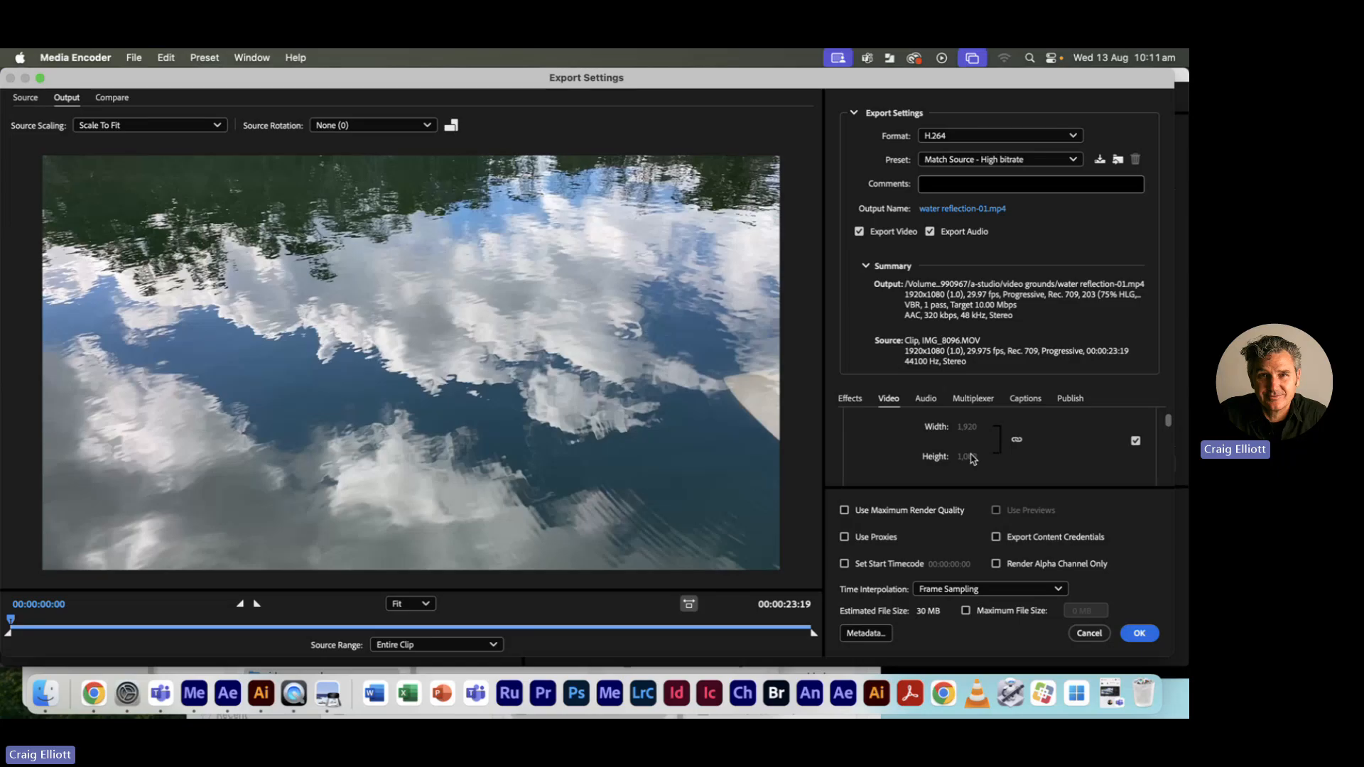
click(1136, 441)
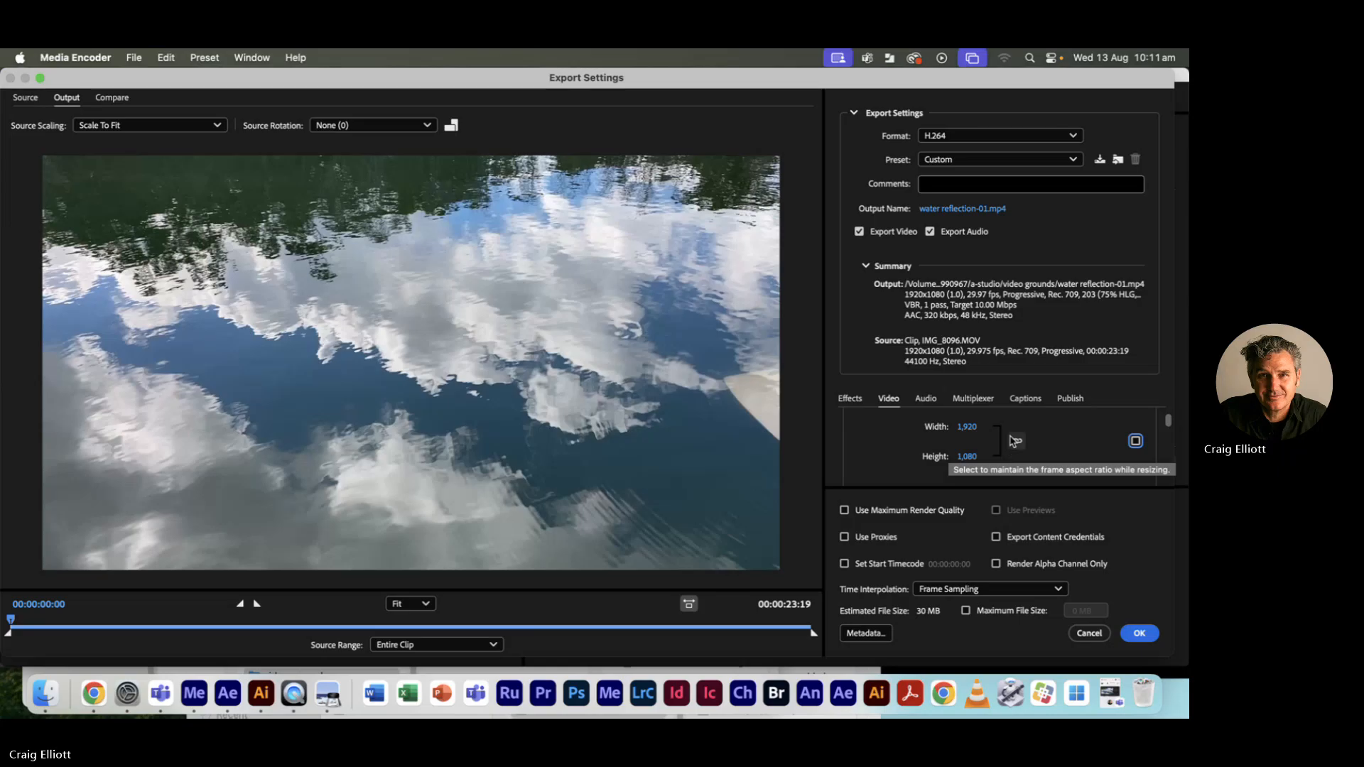
Try an output width of 1,280 with proportional height and return the width to 1,920.
click(972, 426)
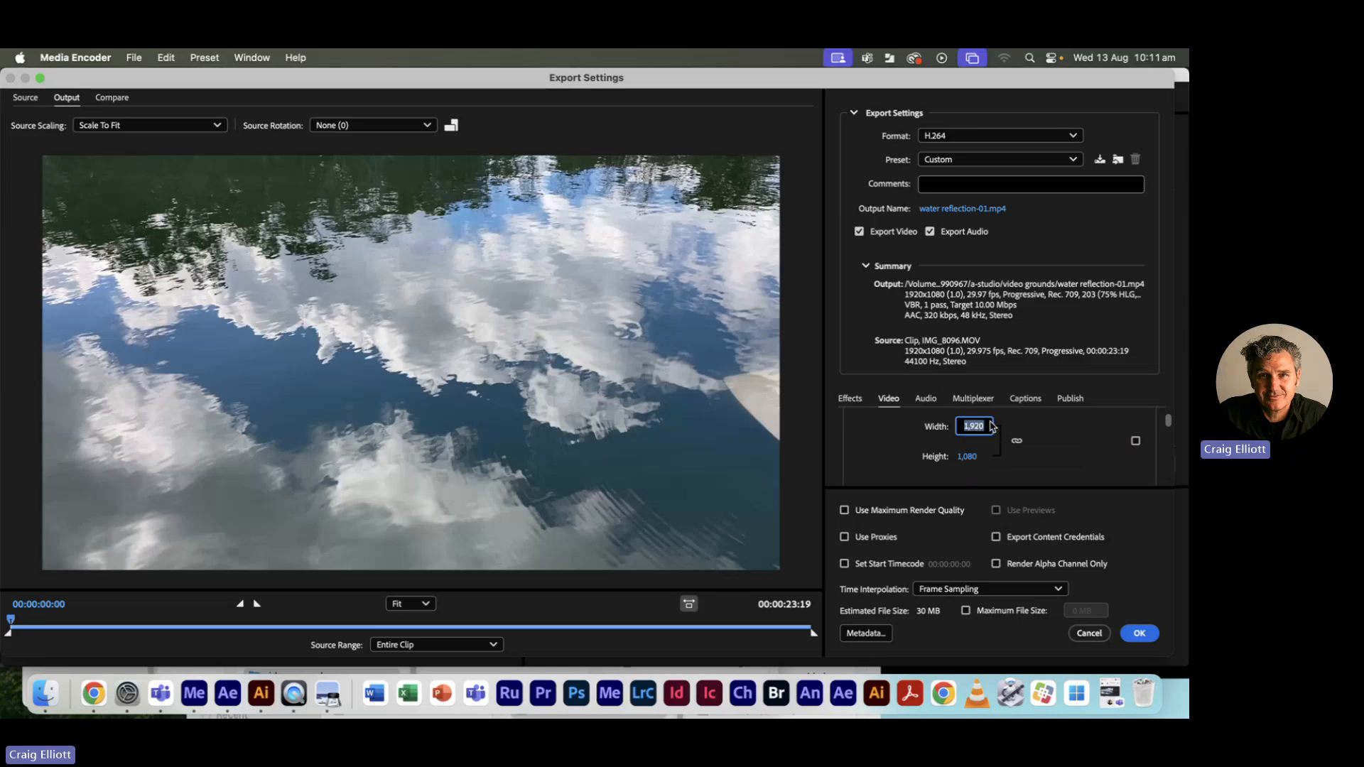
text(12)
key(Tab)
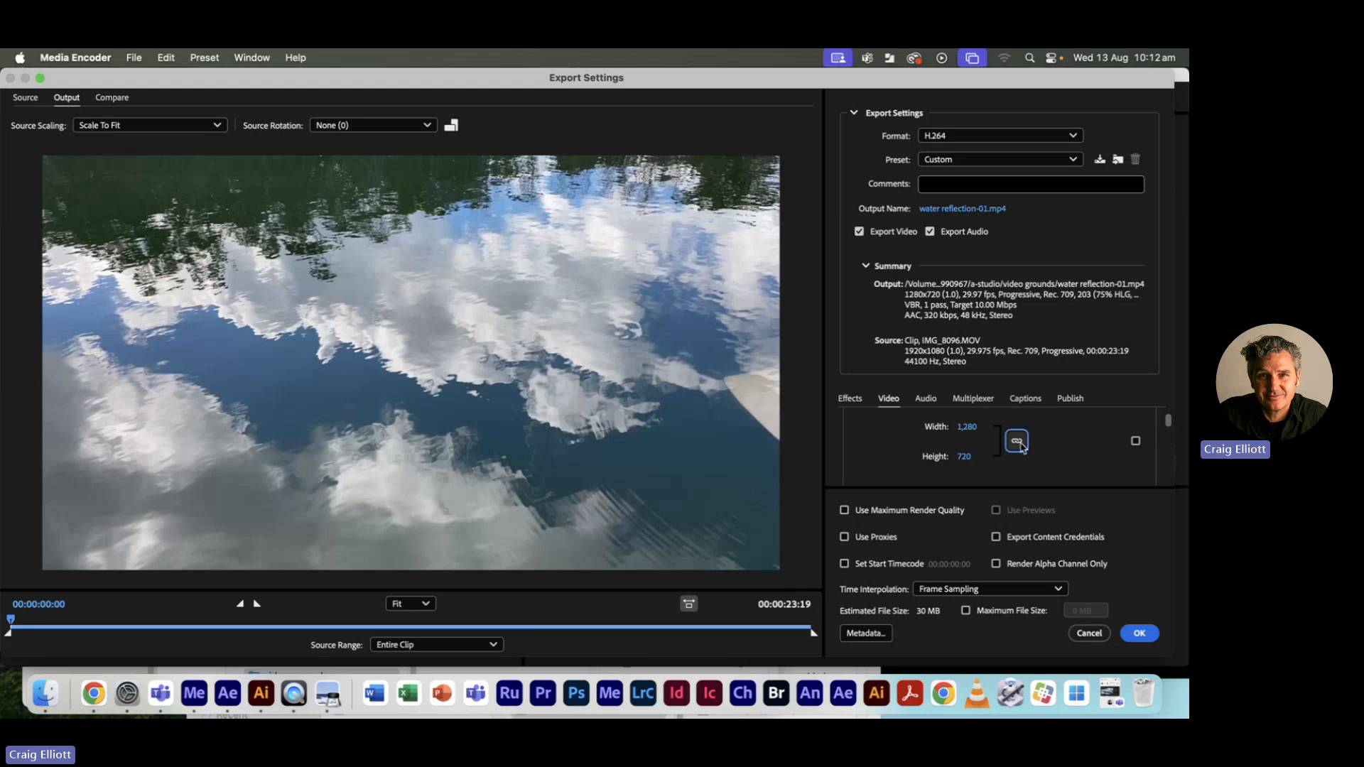
click(968, 427)
text(1)
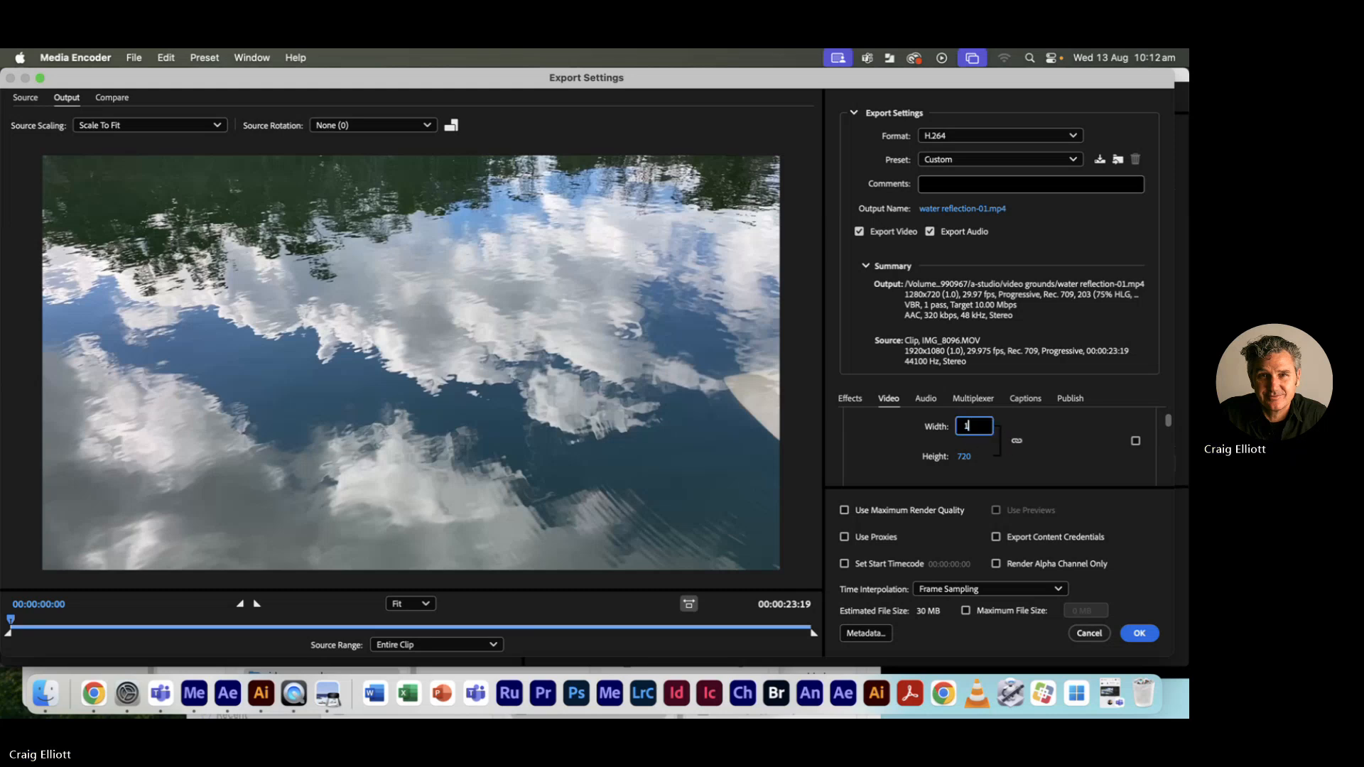
text(,920)
key(Tab)
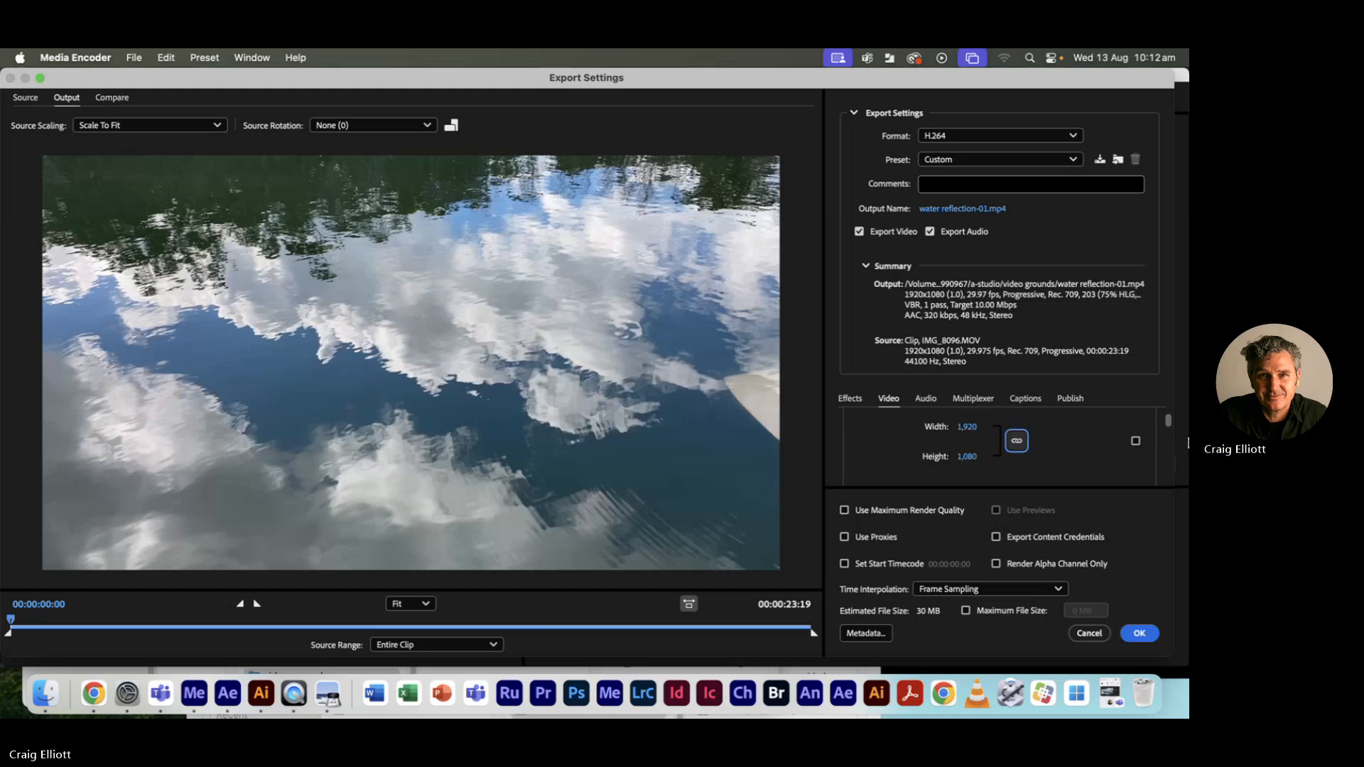
Turn off matching the source for the frame rate and set it to 25 fps.
scroll(1170, 426, down, 2)
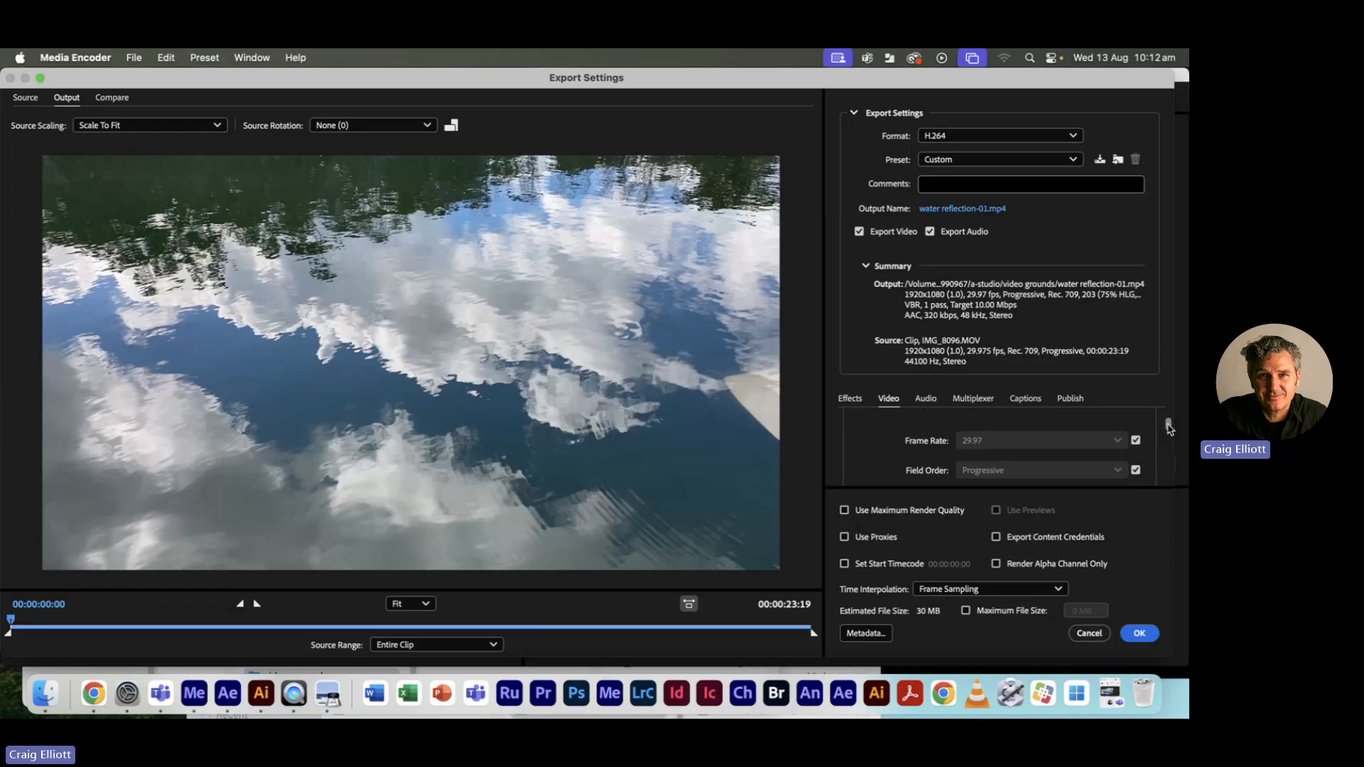
click(1136, 441)
click(1120, 444)
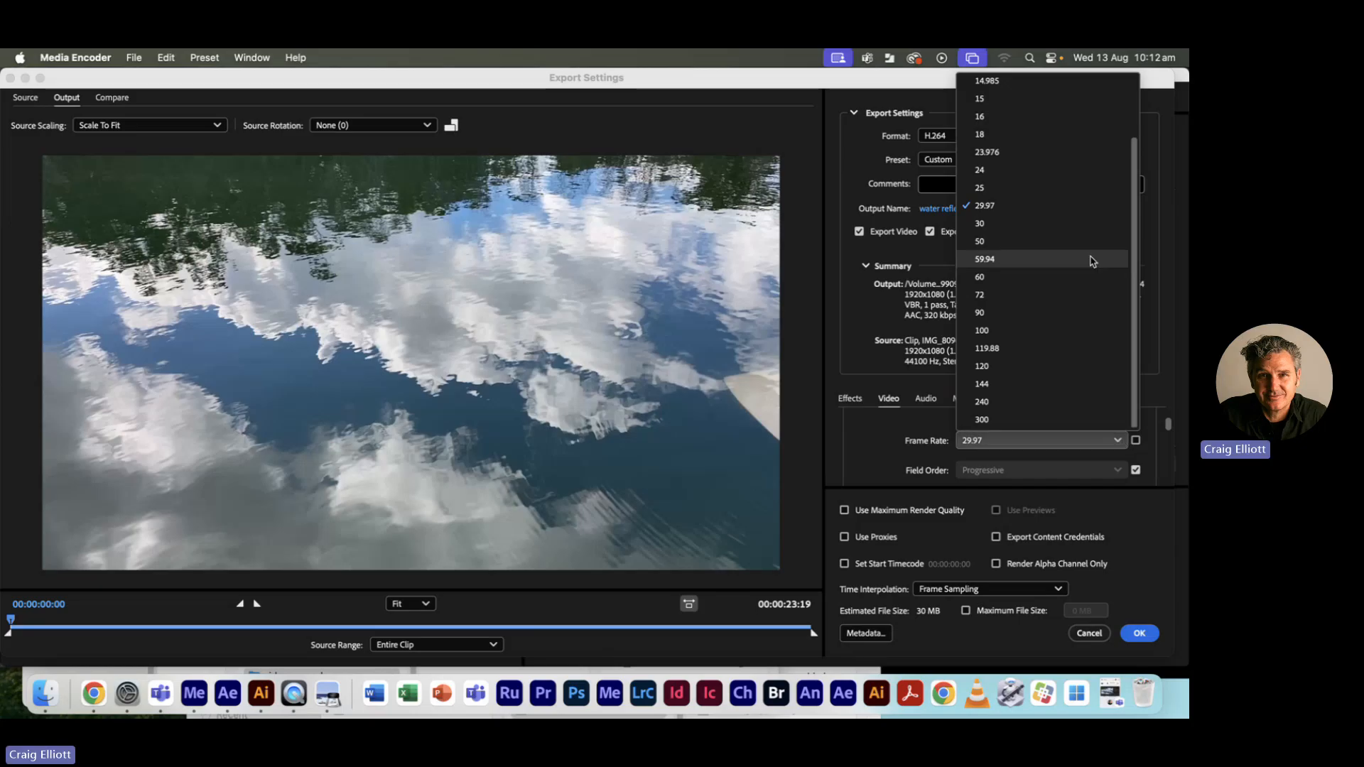
click(1000, 189)
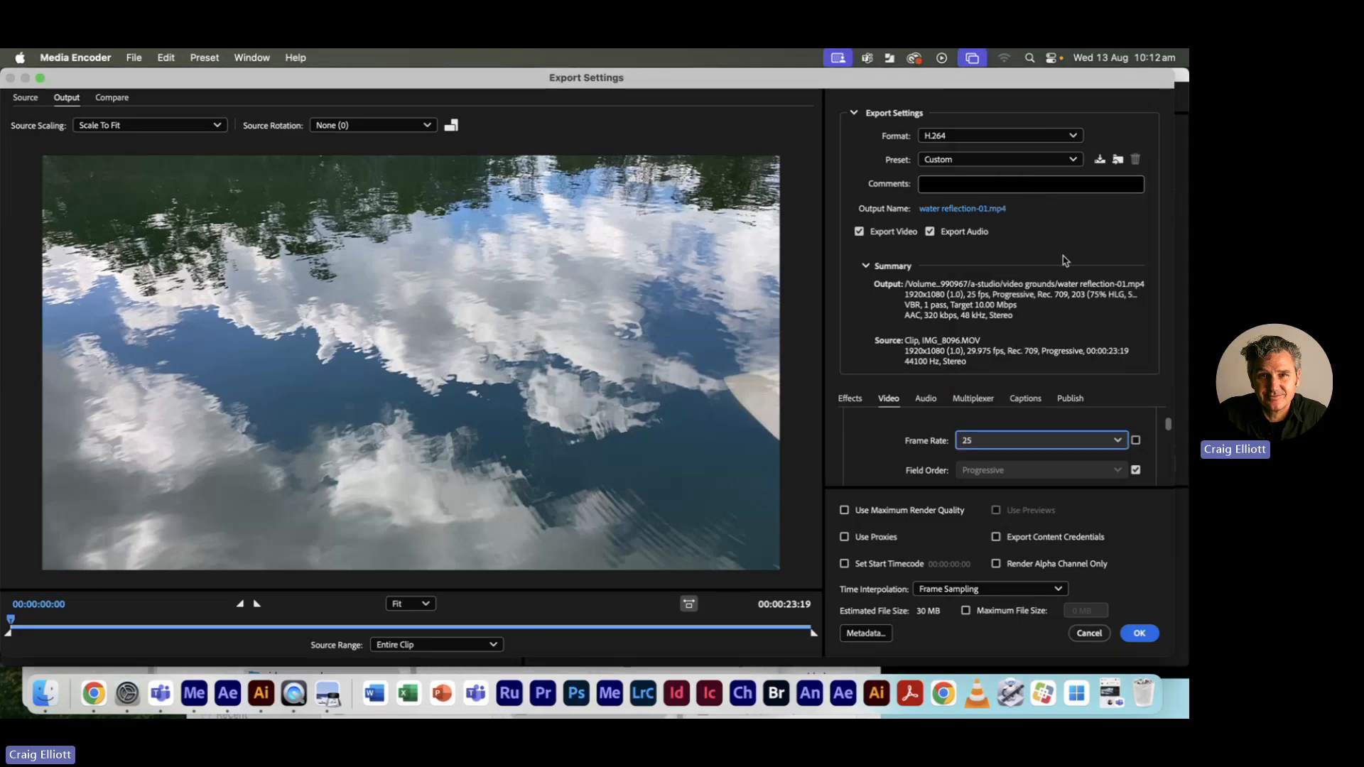
click(1119, 443)
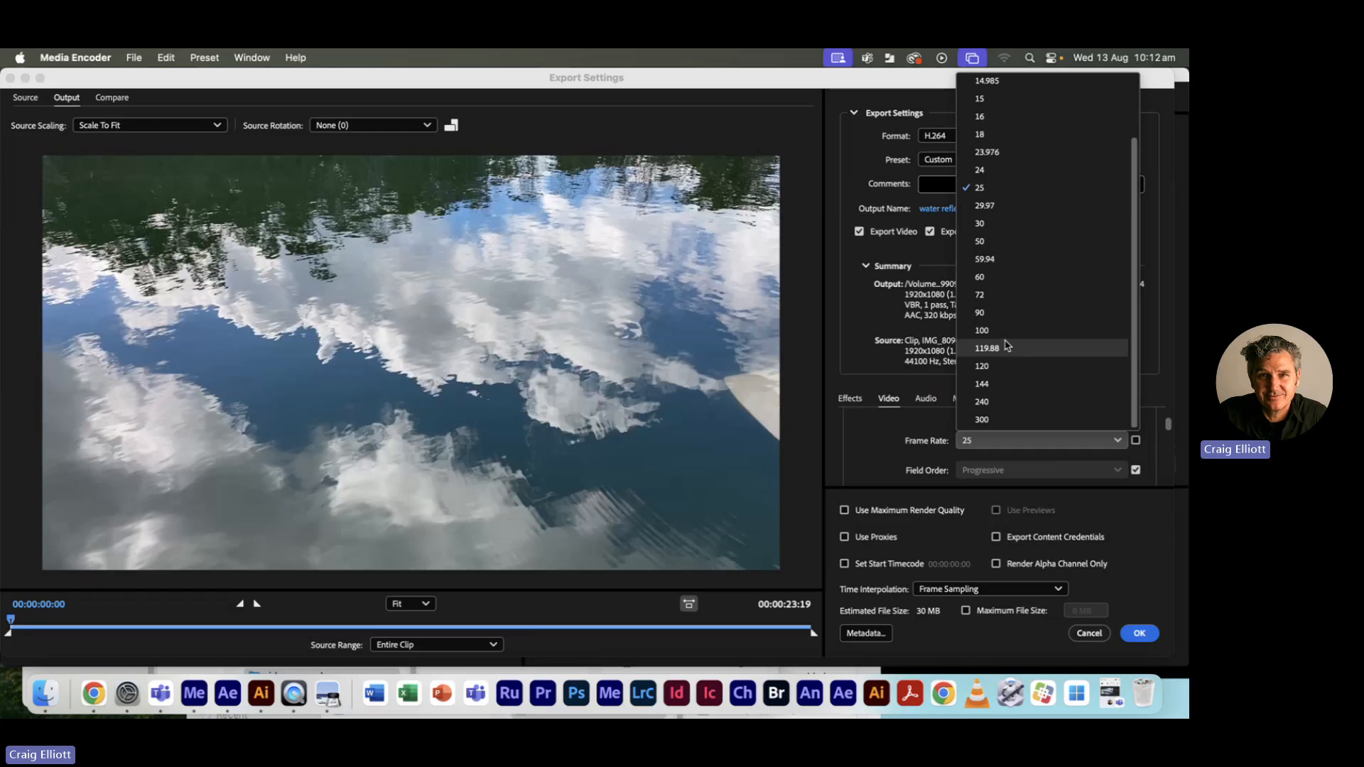
click(992, 188)
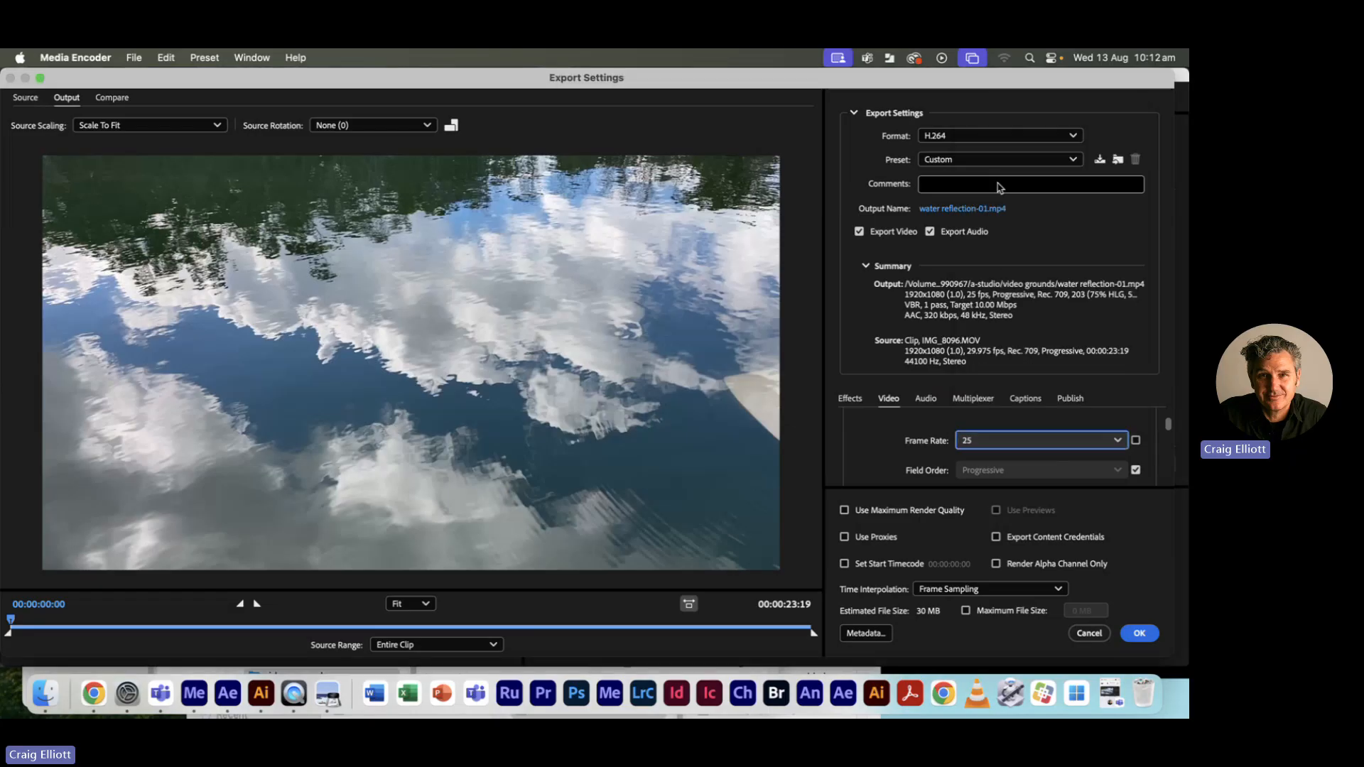
Trim the clip to an in point of 00:00:01:07 and an out point of 00:00:17:08, and accept the export settings.
mouse_move(1169, 428)
mouse_down()
mouse_move(1170, 444)
mouse_move(1166, 419)
mouse_up()
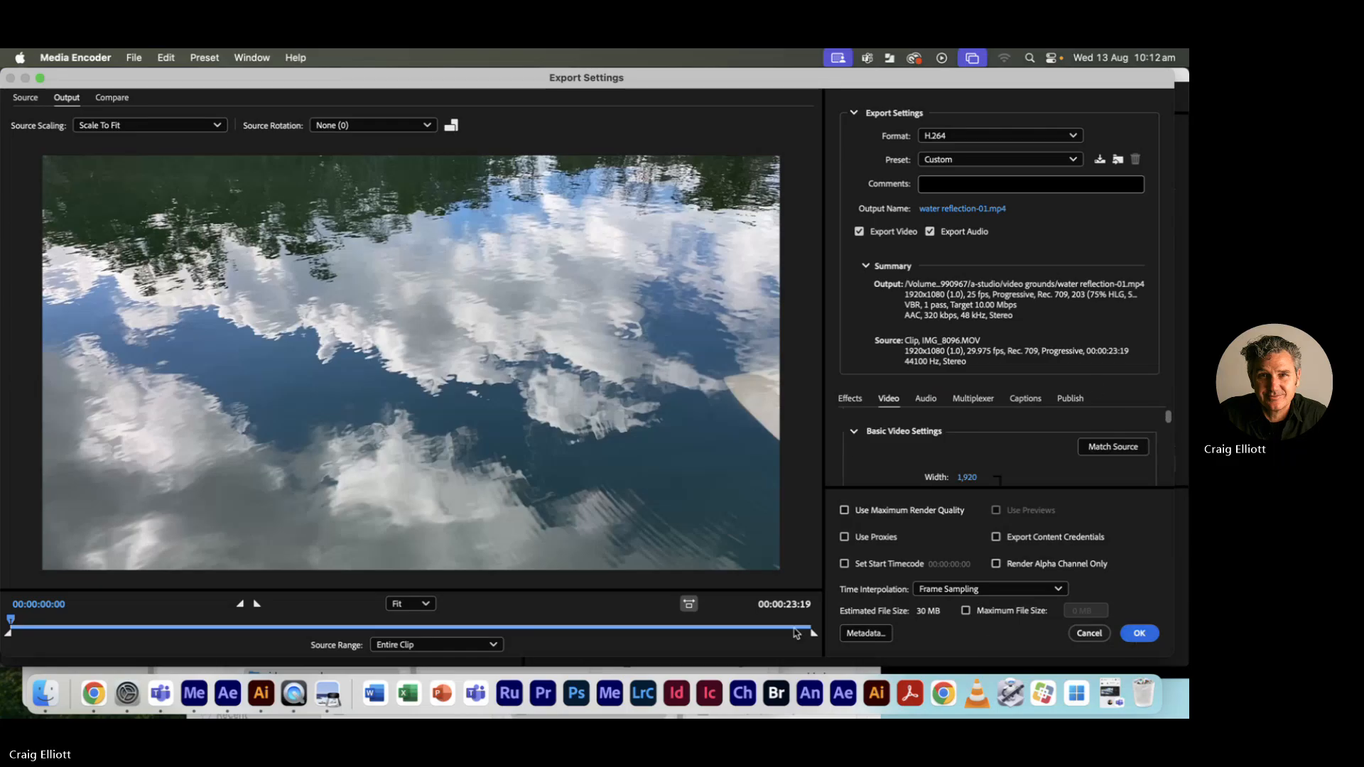
click(57, 628)
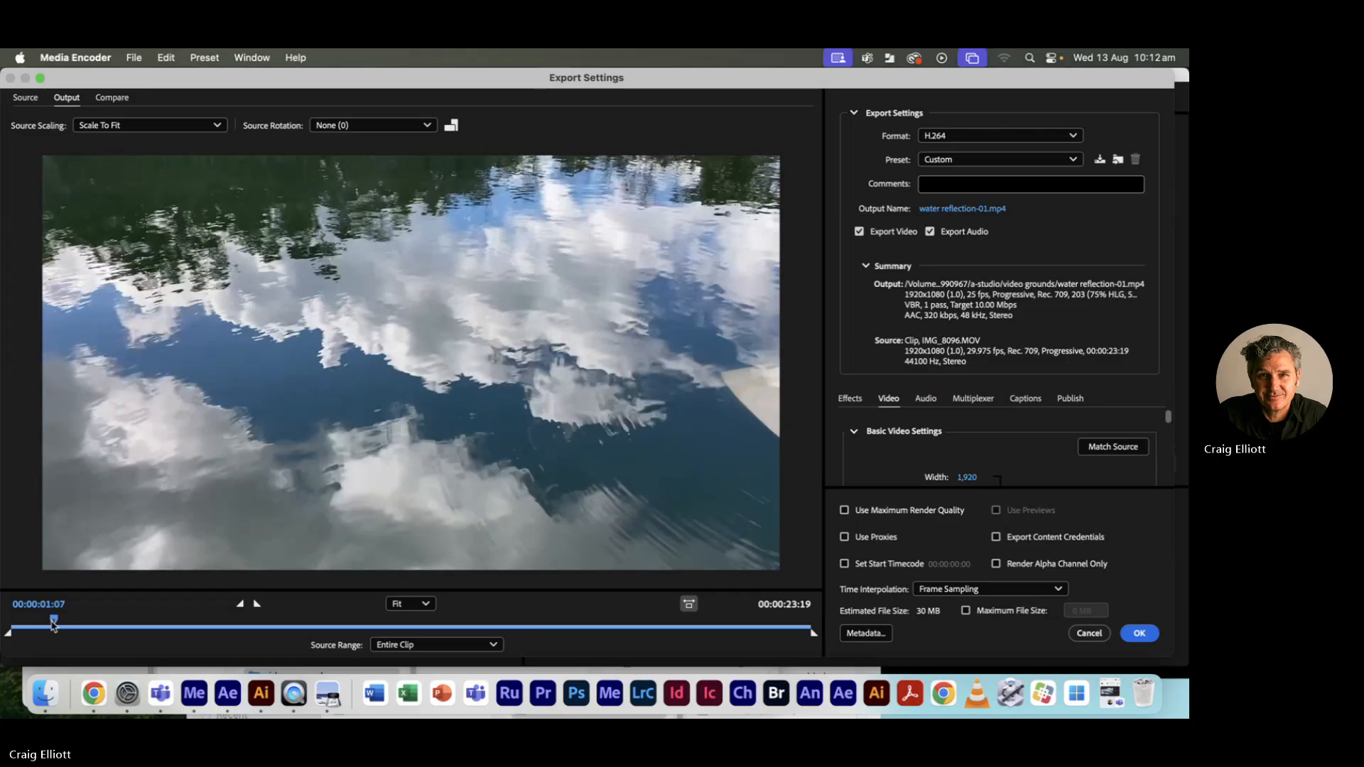
click(240, 604)
drag(56, 622, 596, 630)
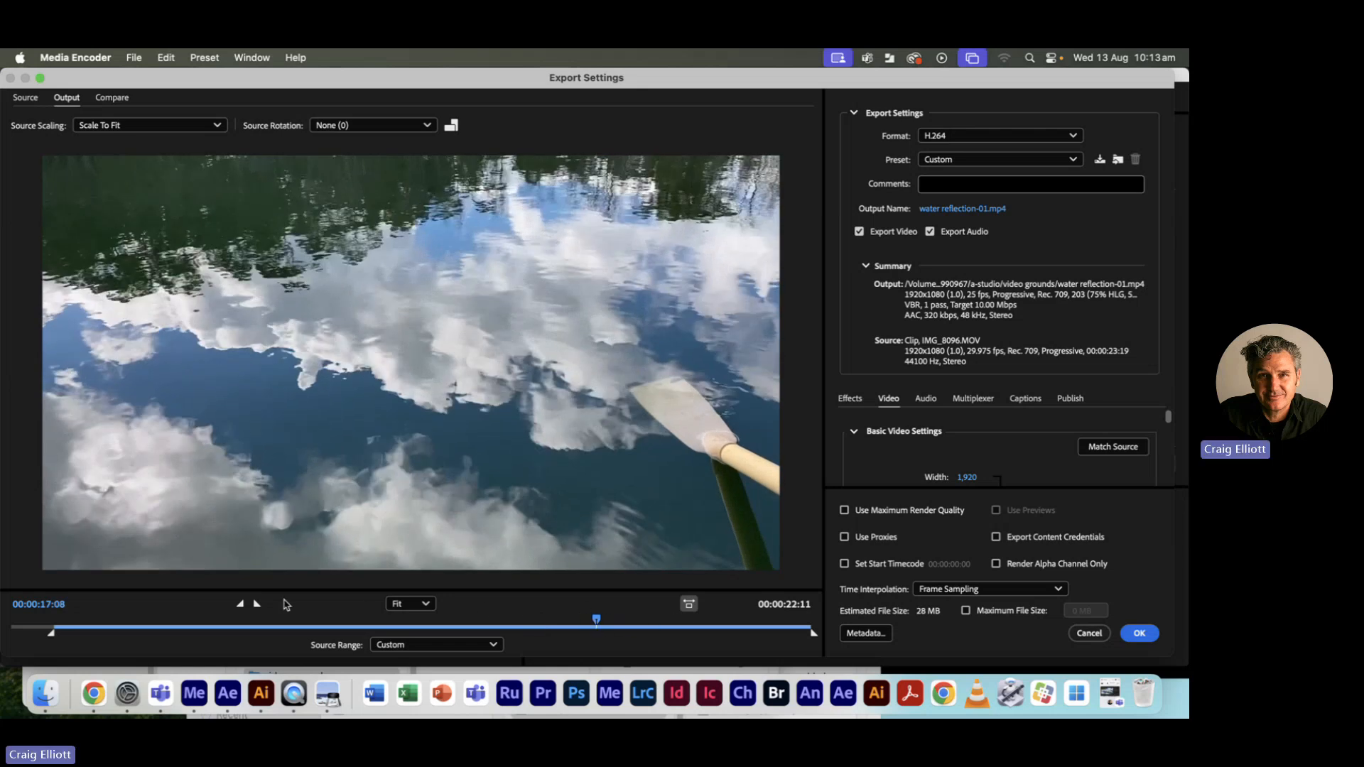
click(257, 605)
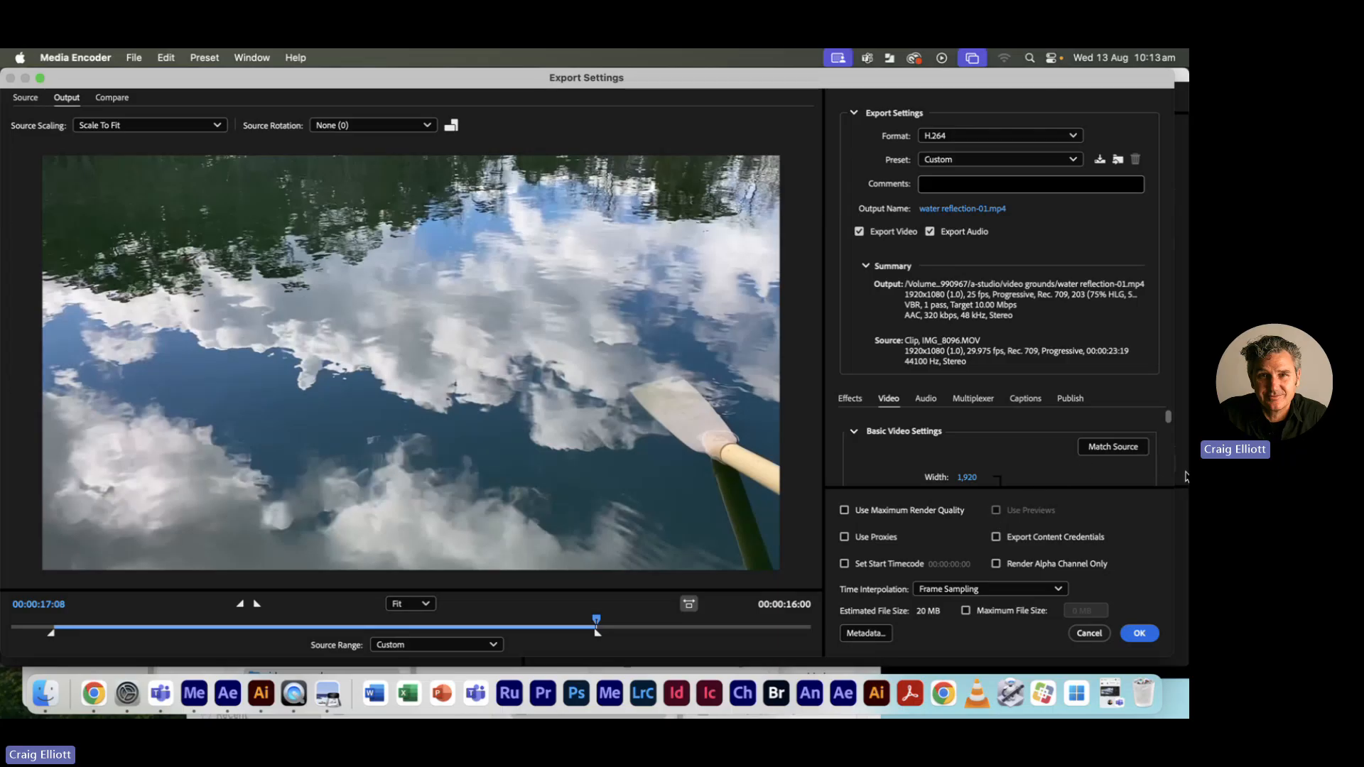
click(1140, 634)
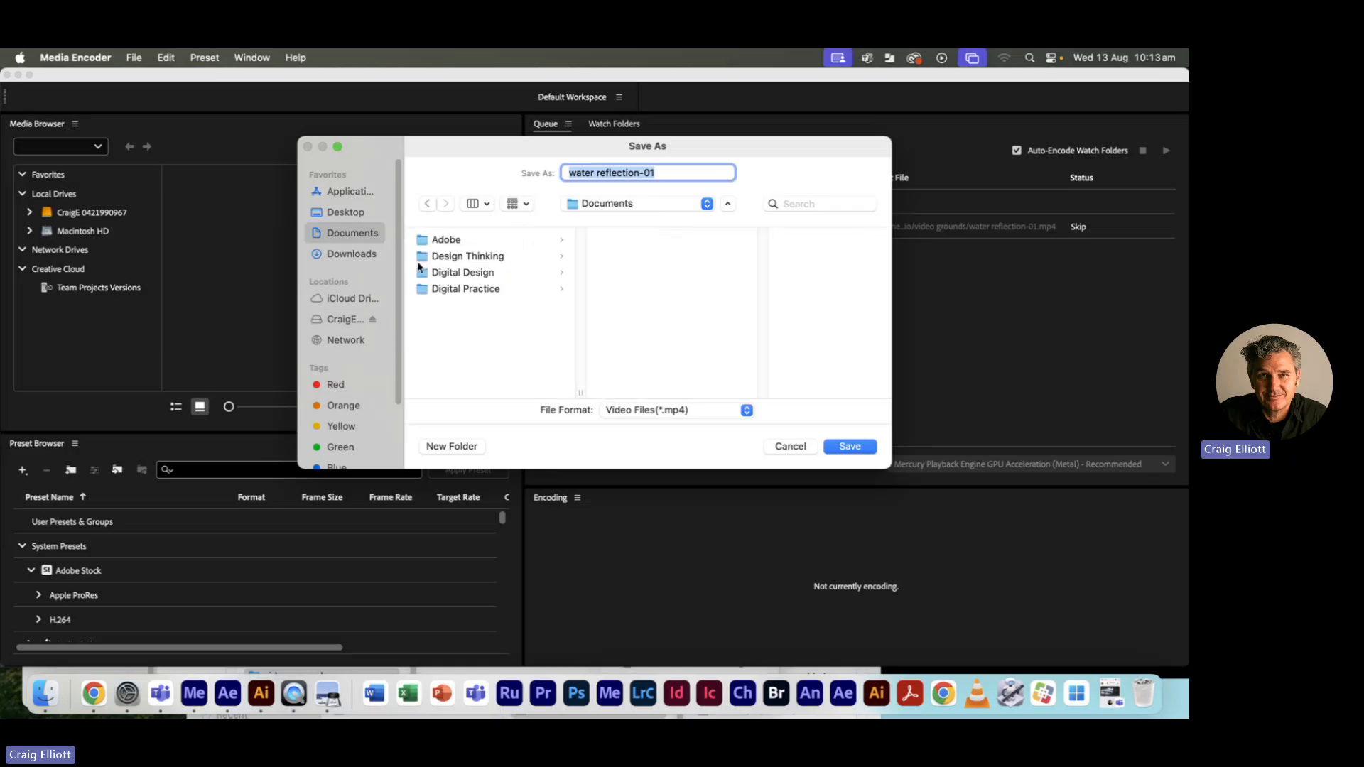
Set the output location of water reflection-01 to the sem2 folder inside Documents > Digital Design and start encoding the queue.
click(483, 276)
click(518, 274)
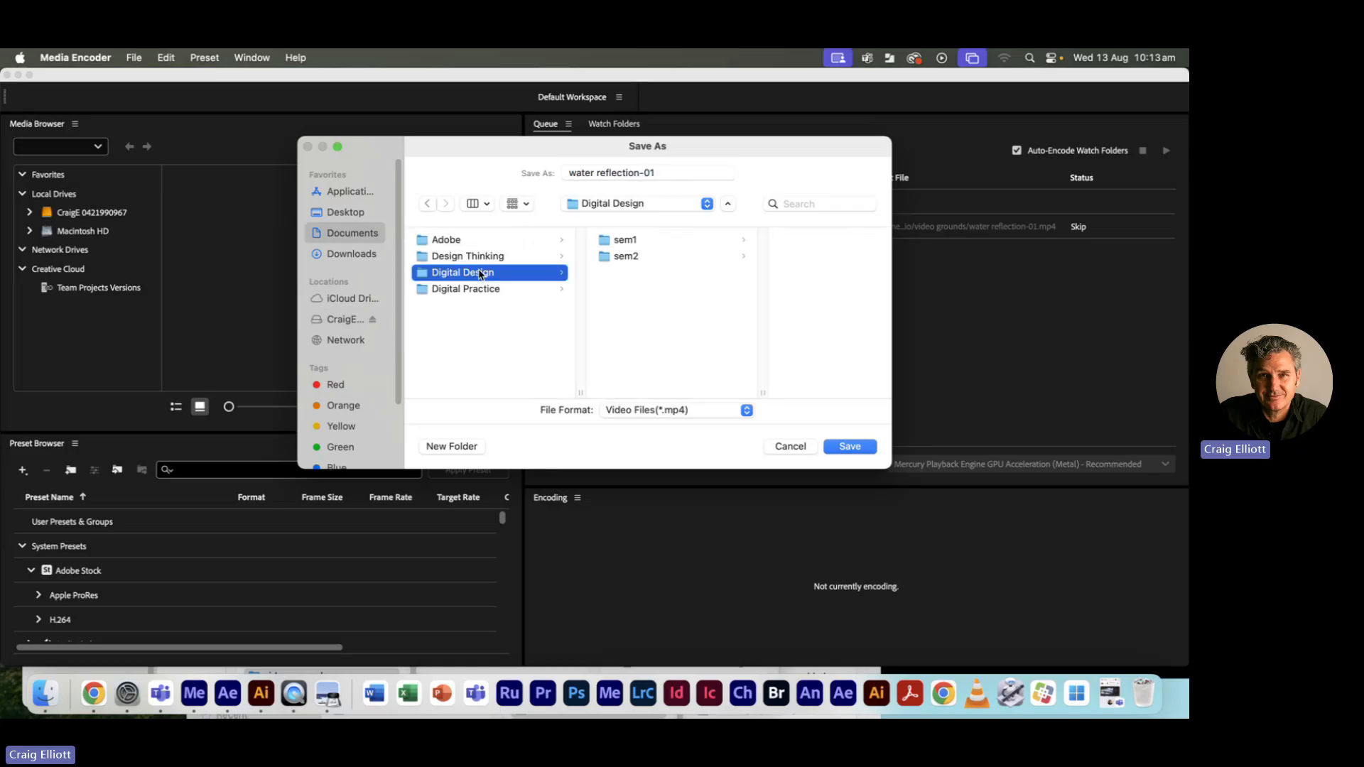
click(634, 258)
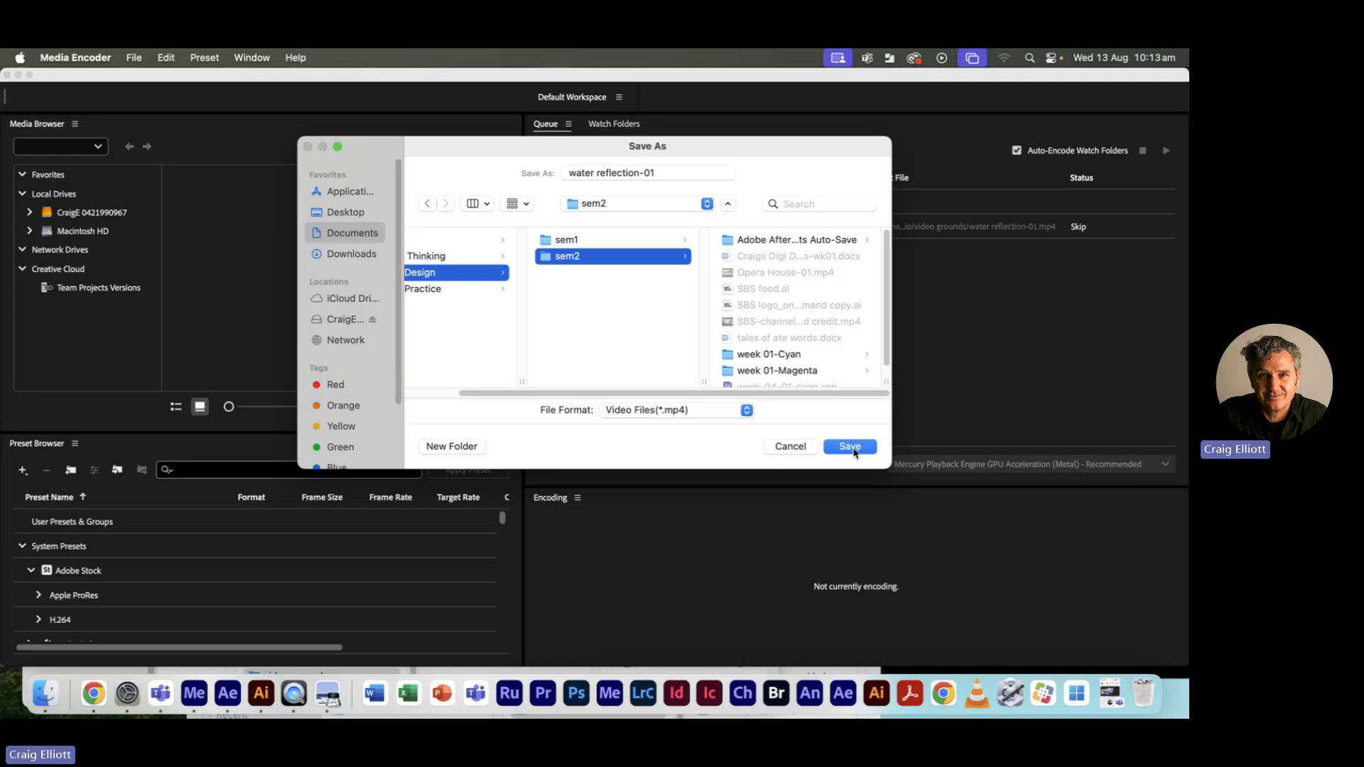
click(851, 447)
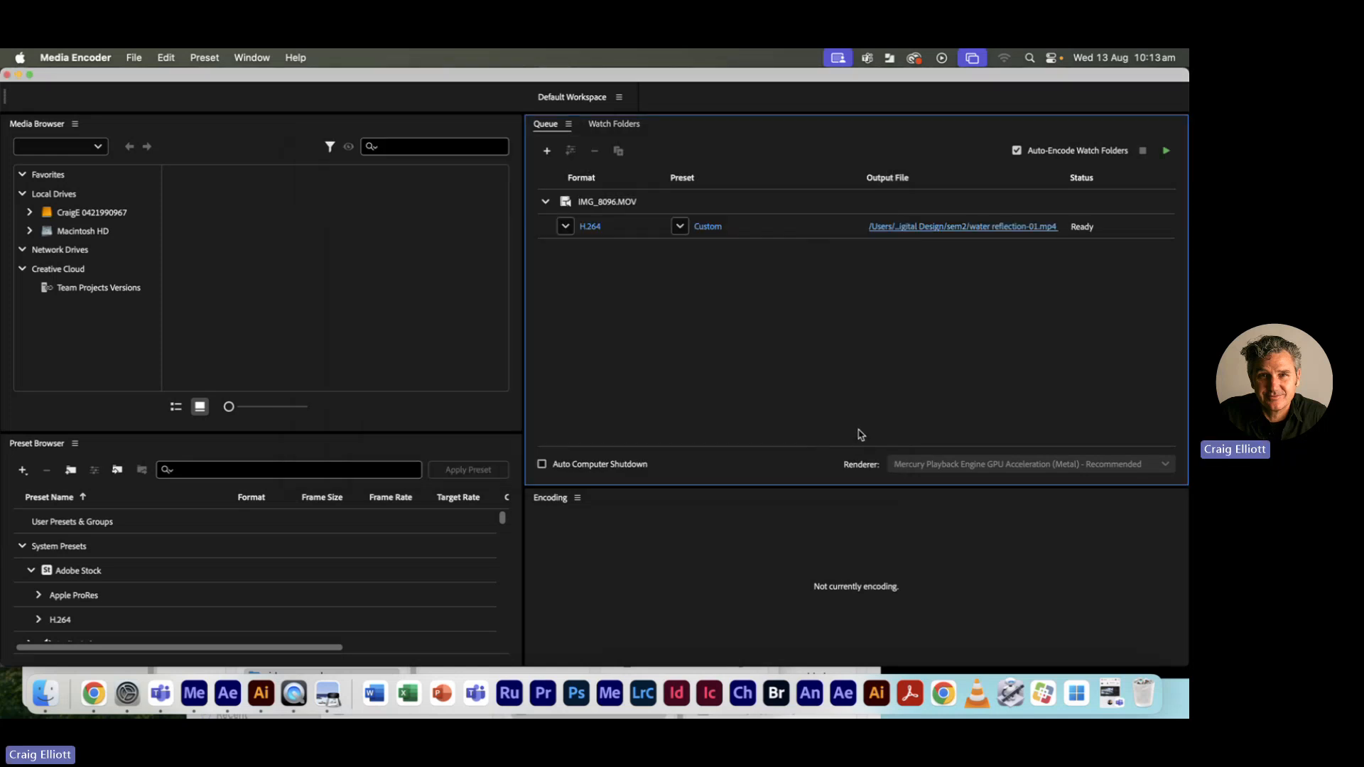
click(1166, 152)
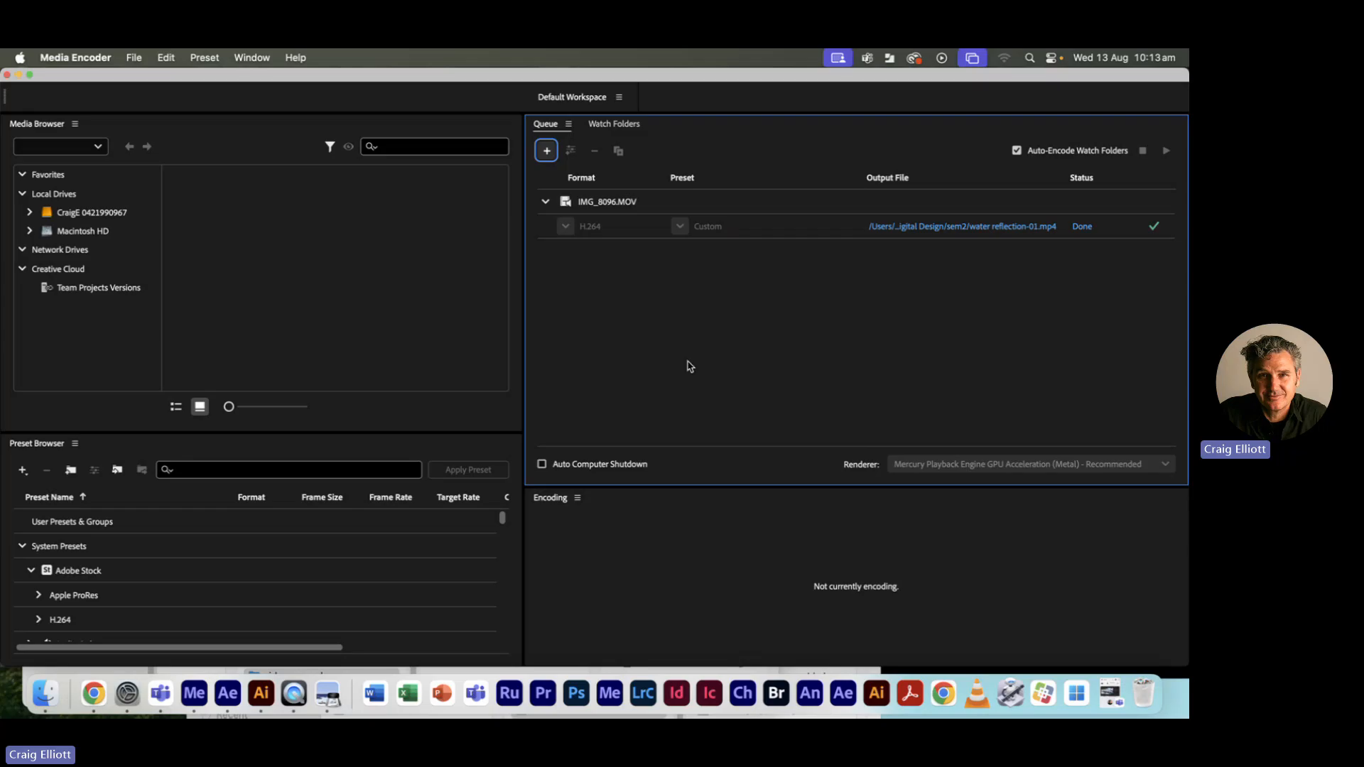
Switch to Finder, locate water reflection-01.mp4 in Documents > Digital Design > sem2, and play it in a quick preview.
key(super+Tab)
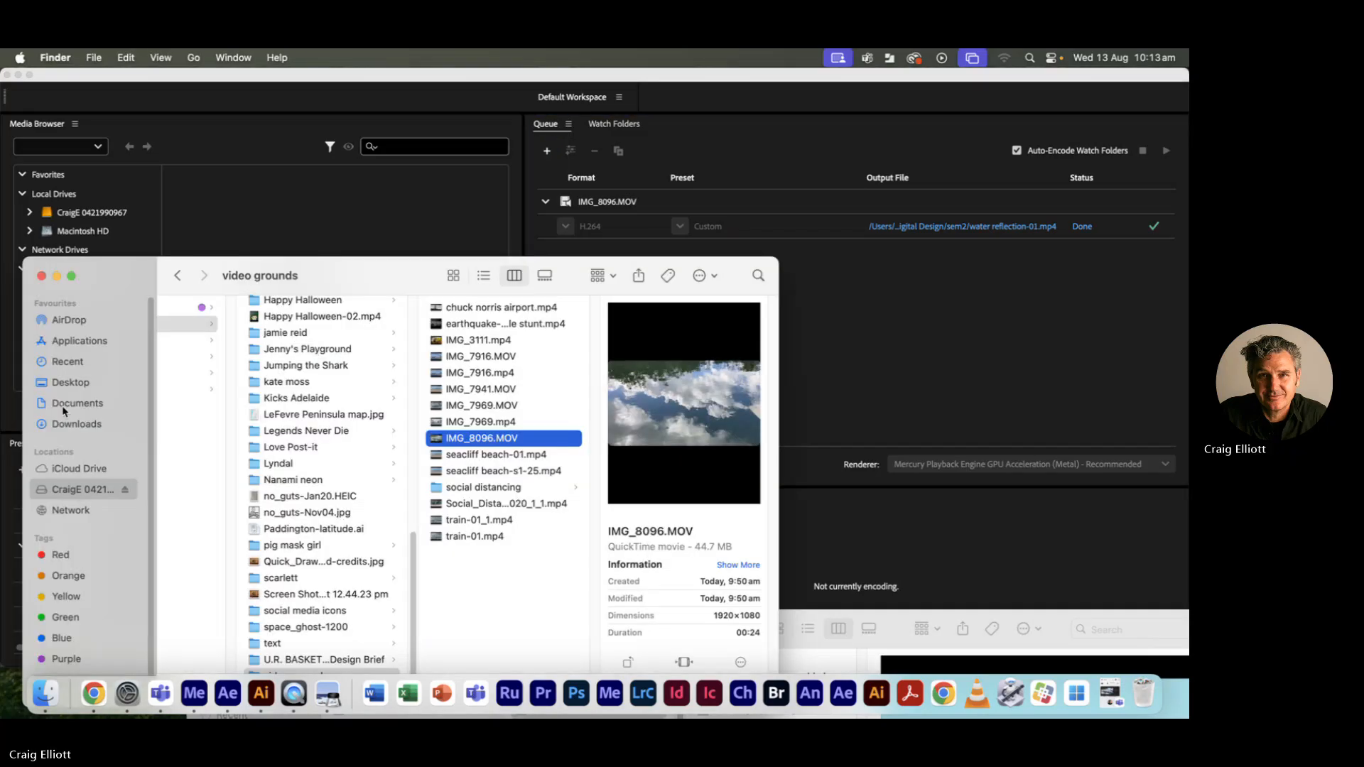
click(63, 403)
click(217, 340)
click(369, 325)
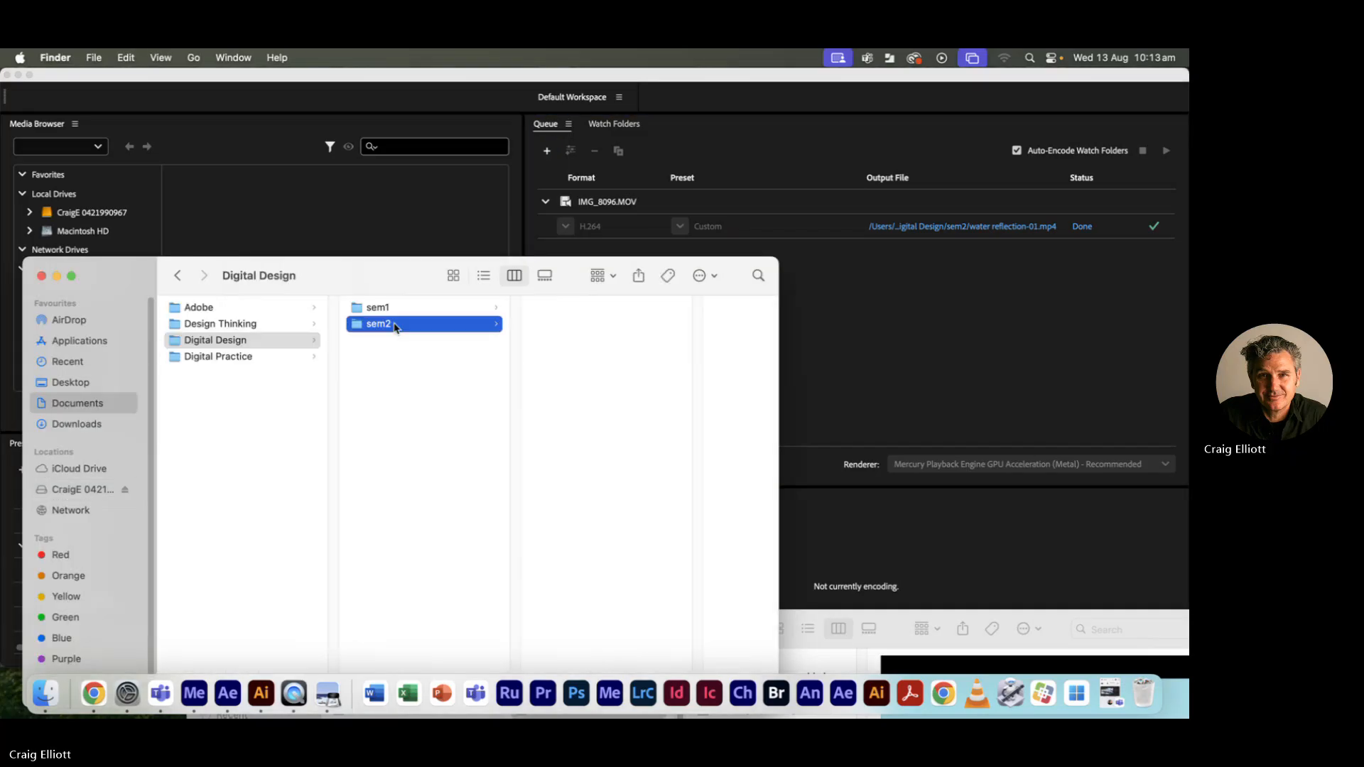
click(584, 422)
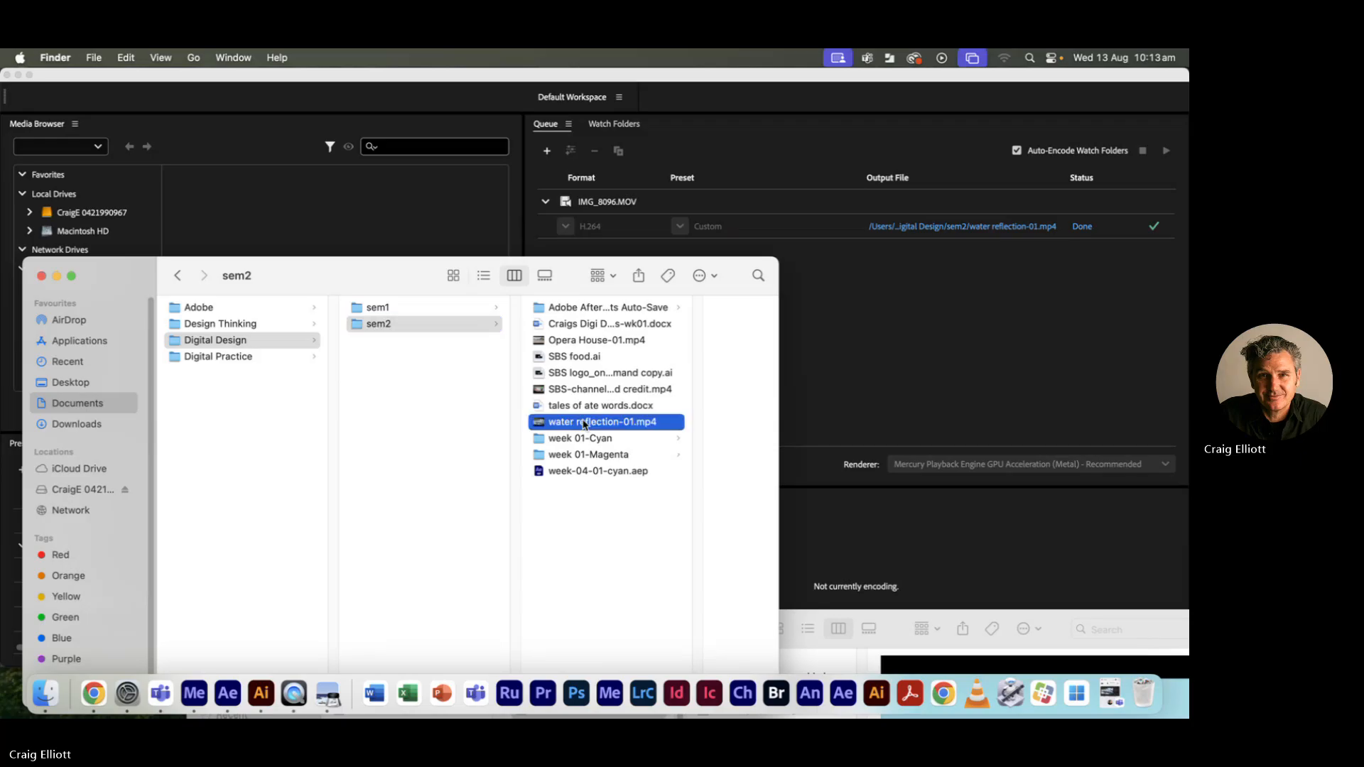
key(space)
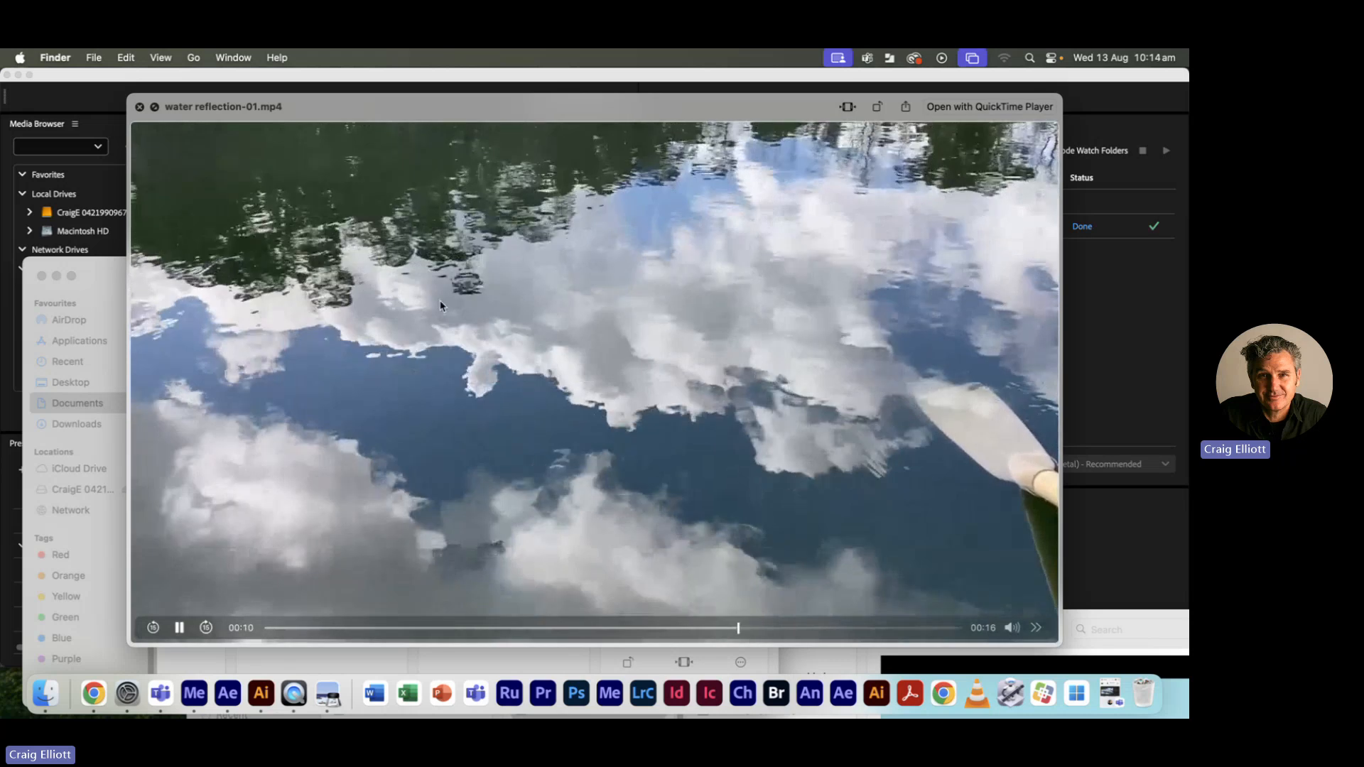
key(space)
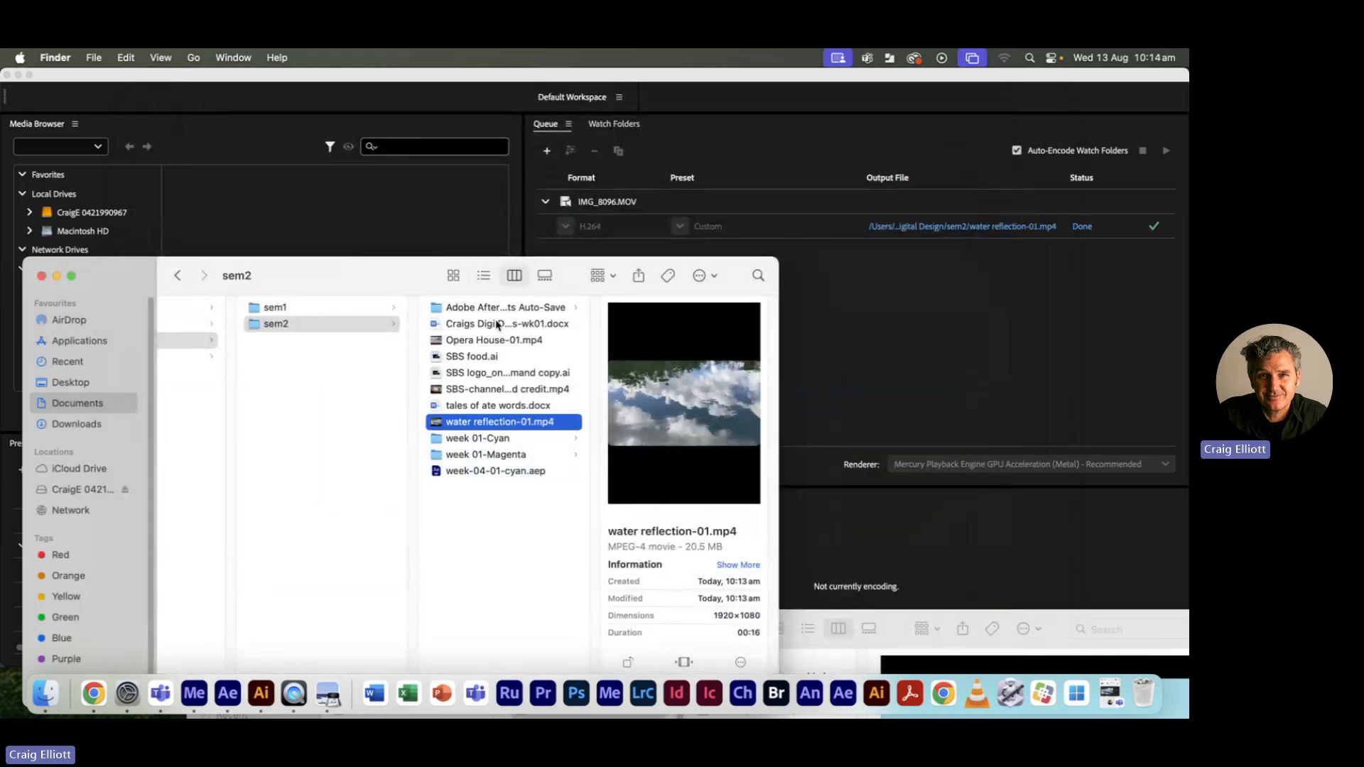
click(1108, 696)
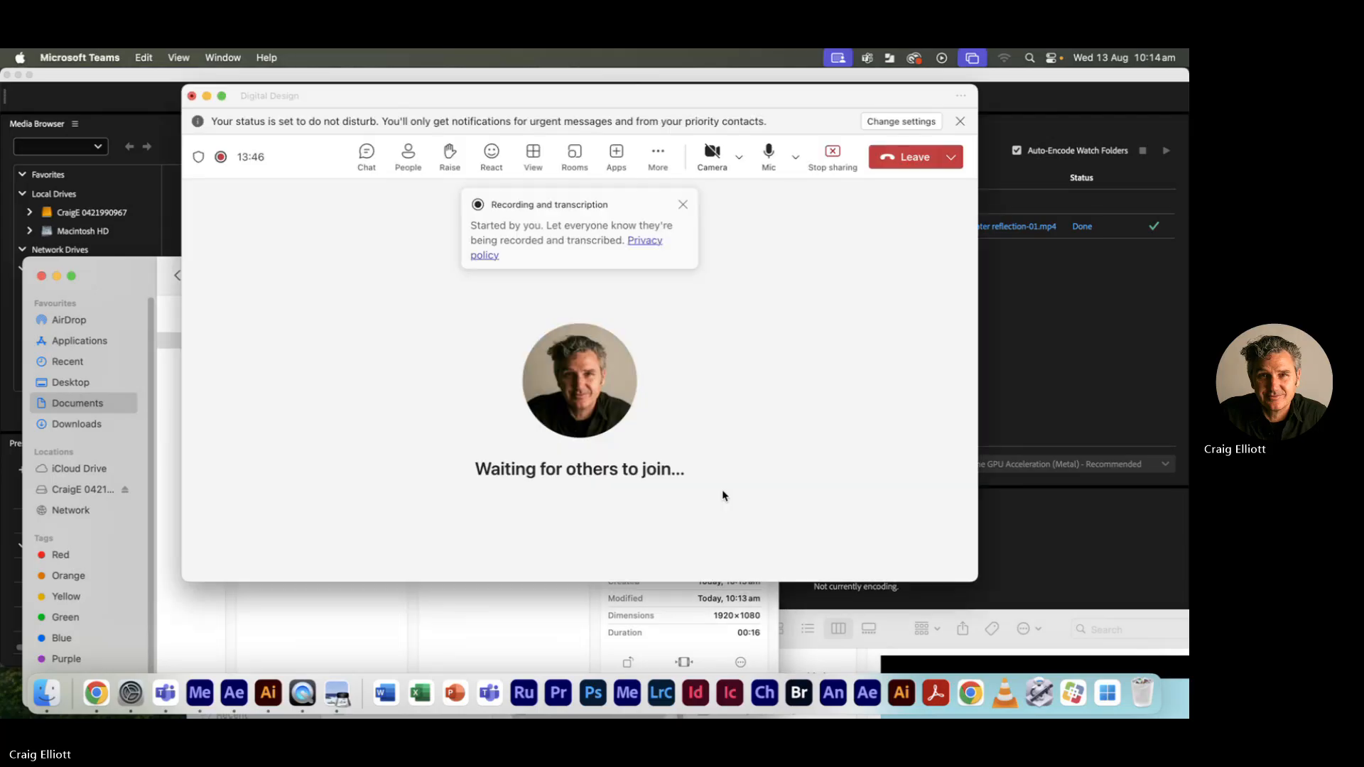